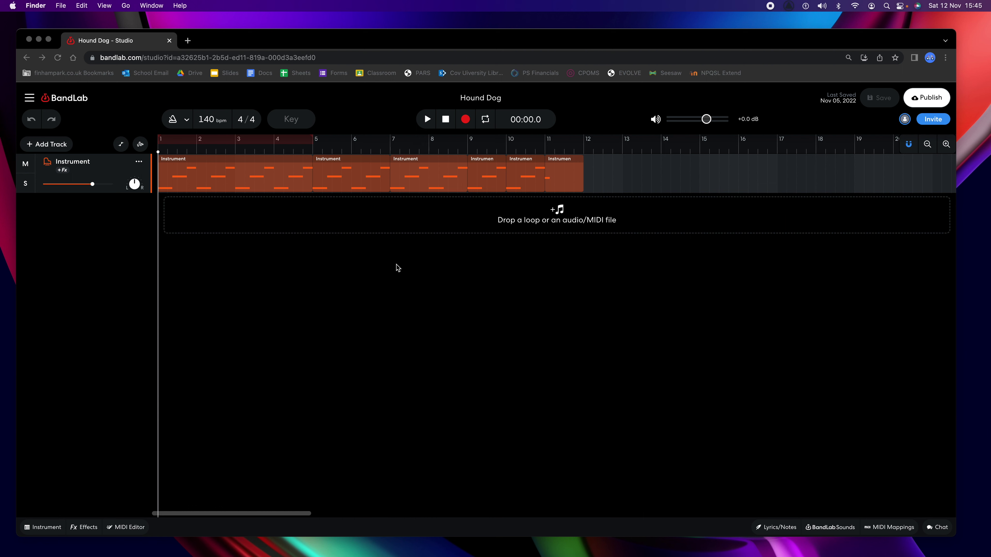
- Play back the existing Instrument part, then place the Hound Dog chords slide beside the studio
left_click(222, 275)
key("space")
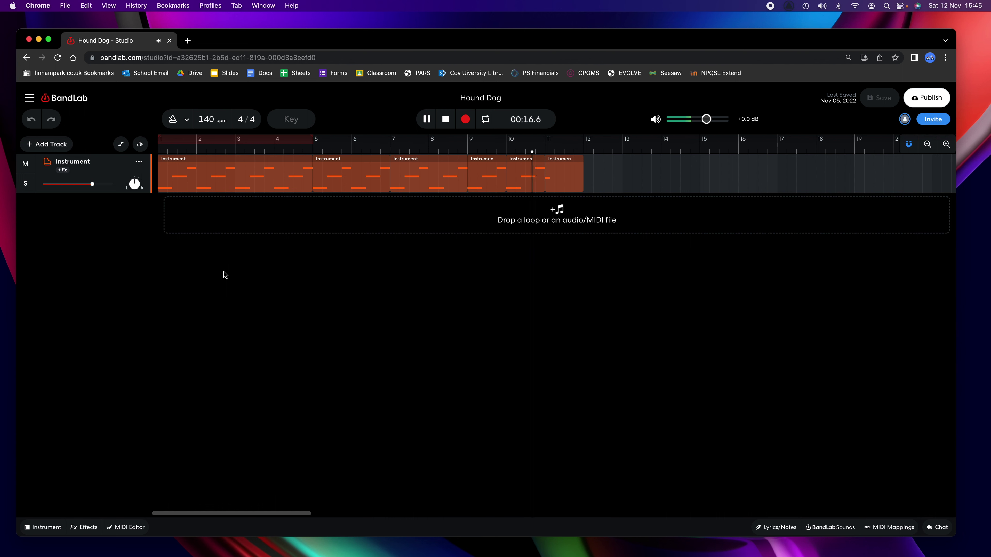
key("space")
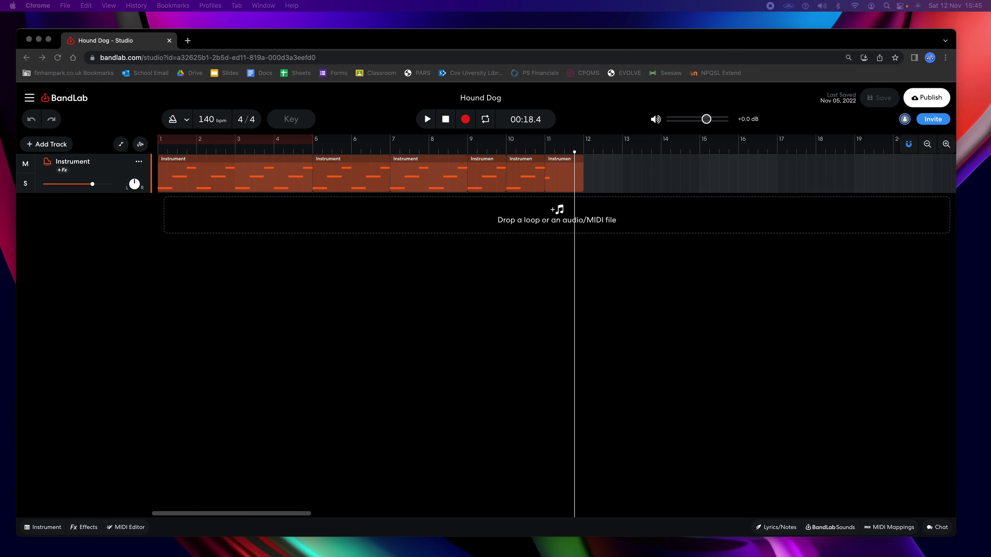
key("super+grave")
left_click_drag(306, 68, 351, 75)
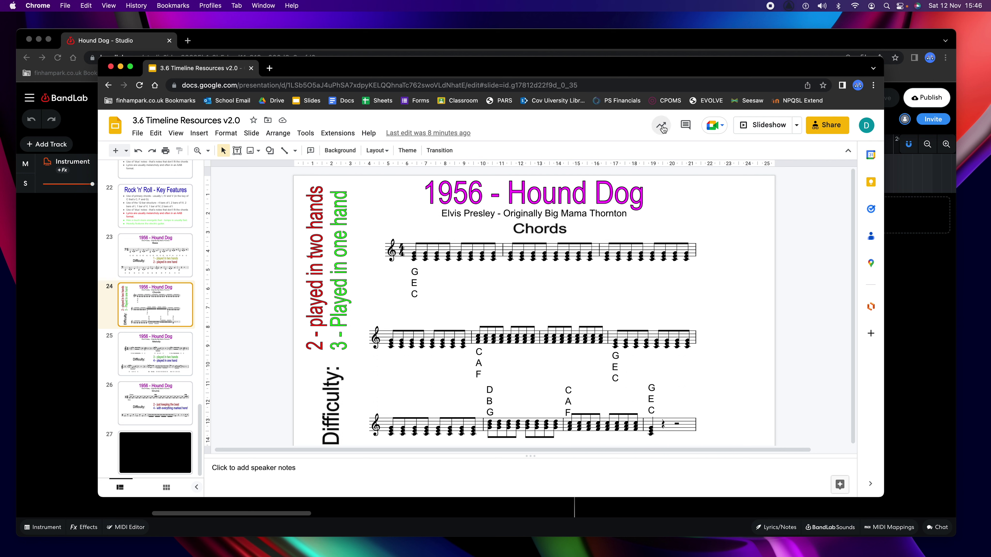
- Read the chords on slide 24 (G-E-C, C-A-F, D-B-G), then minimize Slides to return to BandLab
left_click_drag(431, 67, 394, 67)
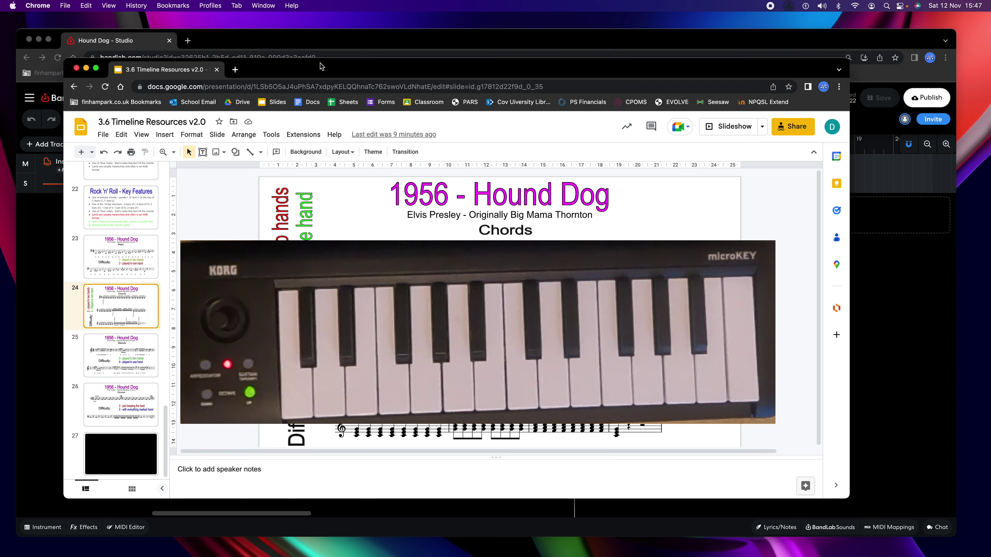
key("super+m")
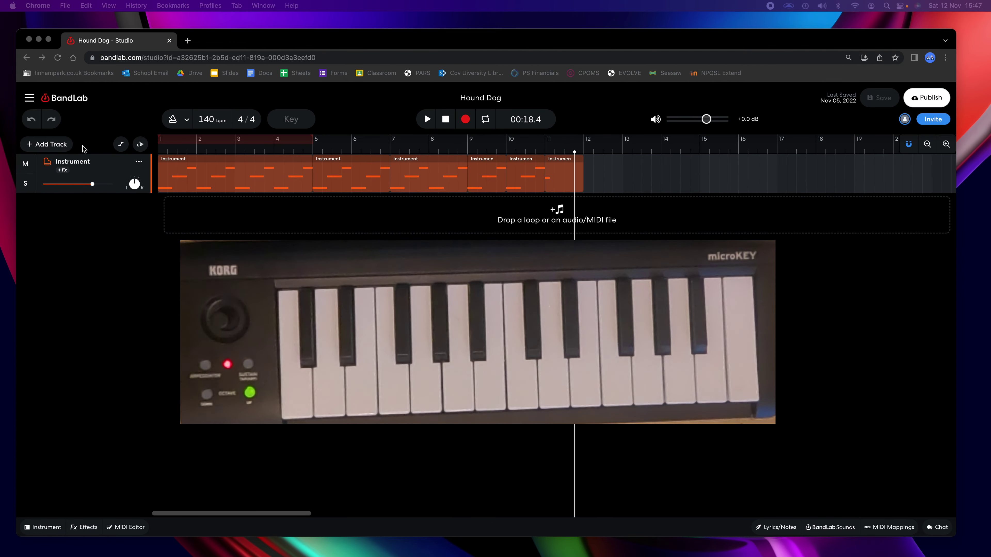
- Add a virtual instrument track named Instrument 2 and reset the playhead to the song start
left_click(50, 145)
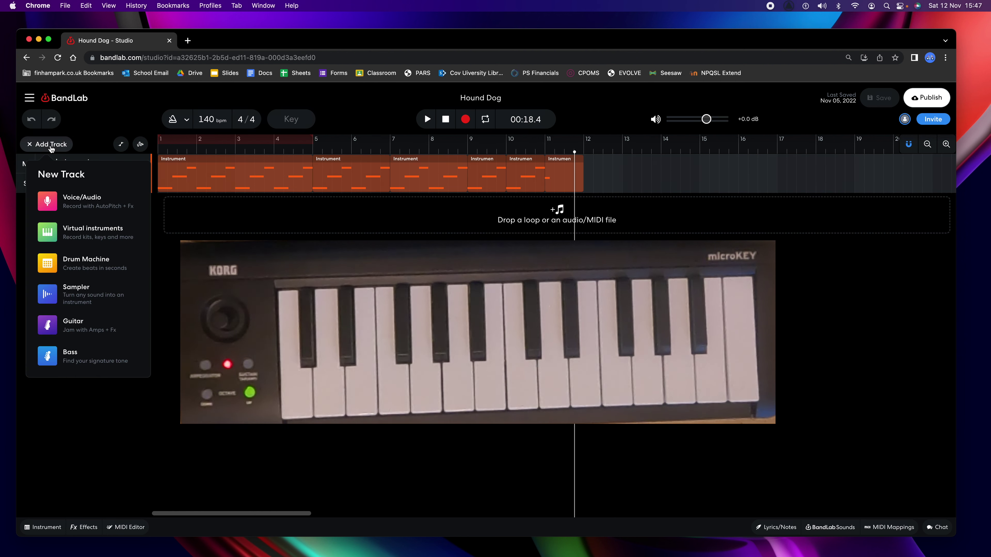
left_click(89, 236)
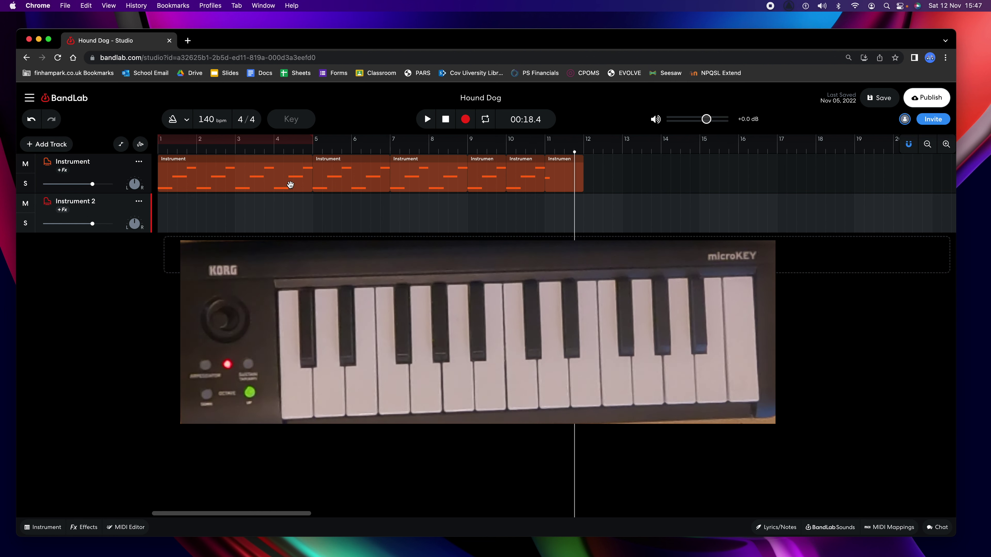
left_click(159, 206)
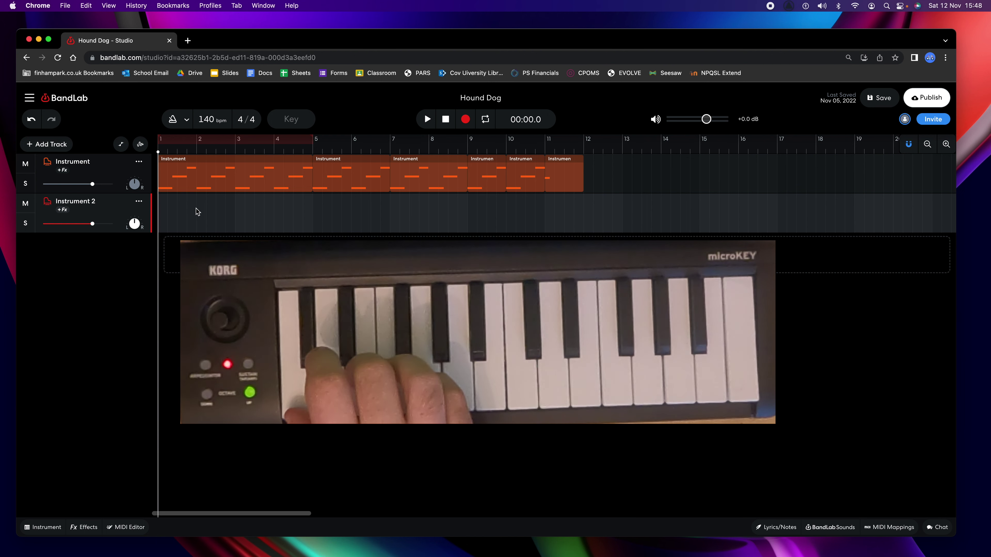
key("space")
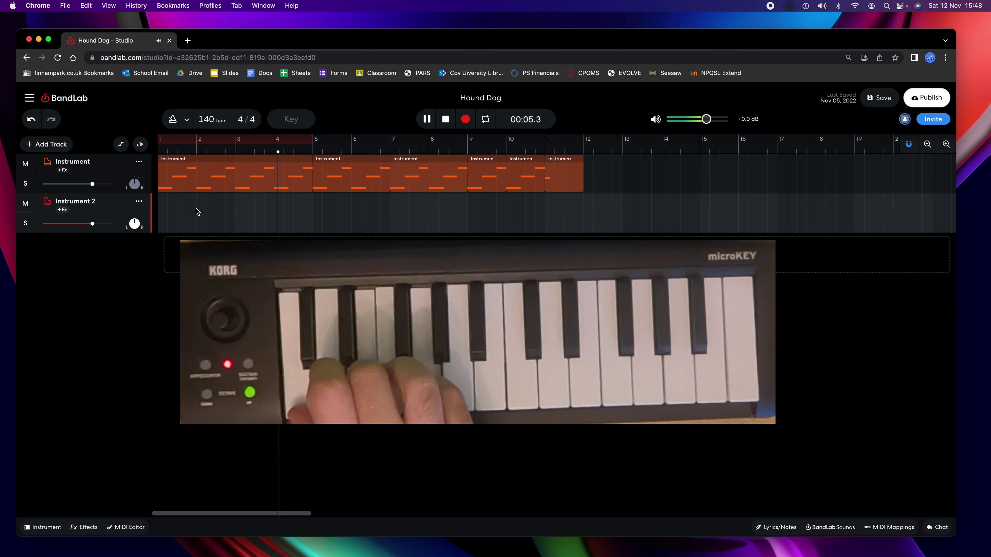
key("space")
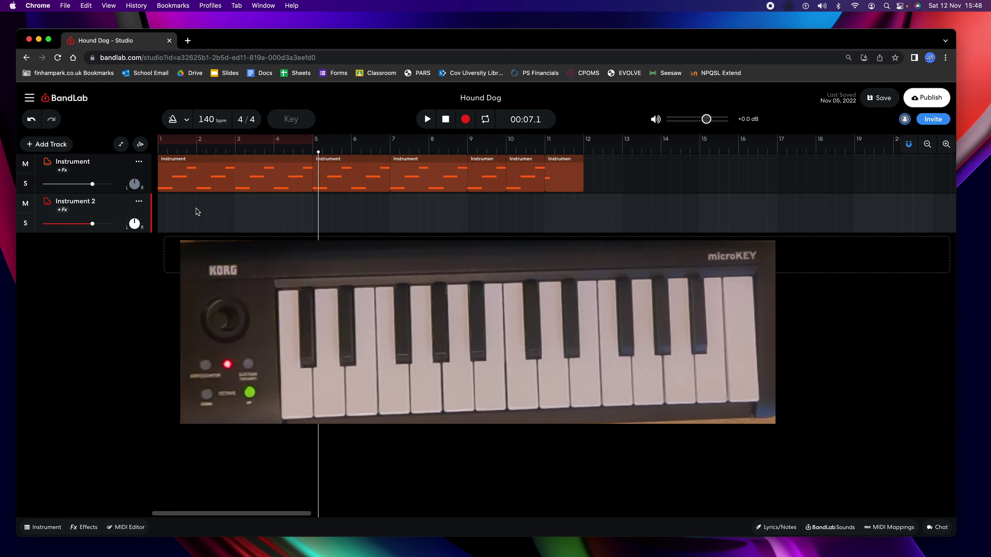
left_click(158, 207)
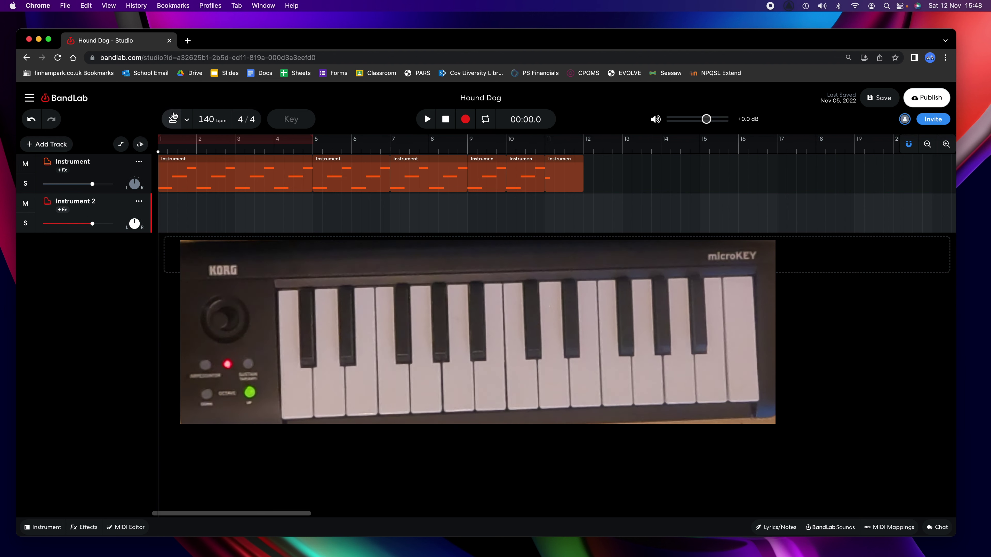
left_click(174, 116)
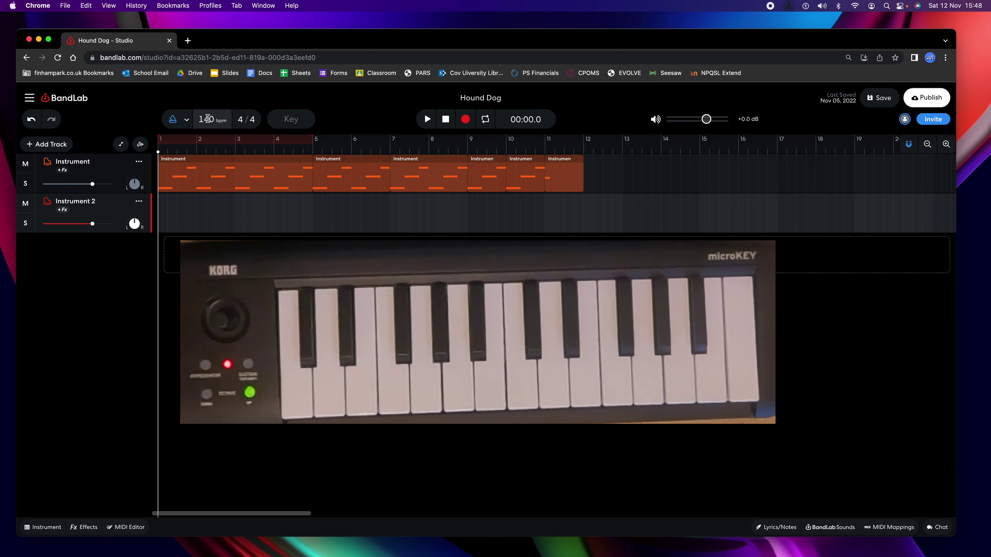
- Lower the tempo from 140 to 80 bpm, play it back, and return the playhead to the start
double_click(210, 120)
type("80")
key("Return")
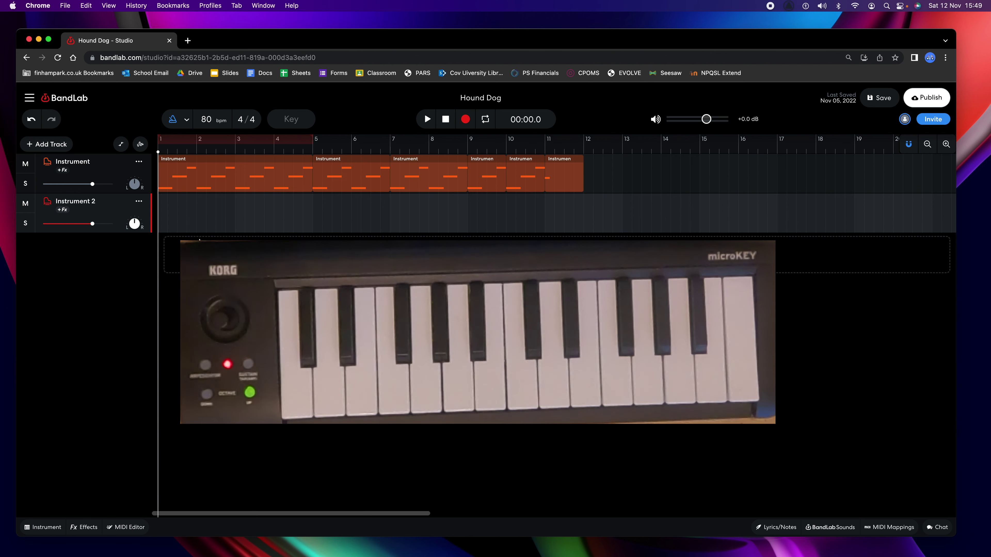
key("space")
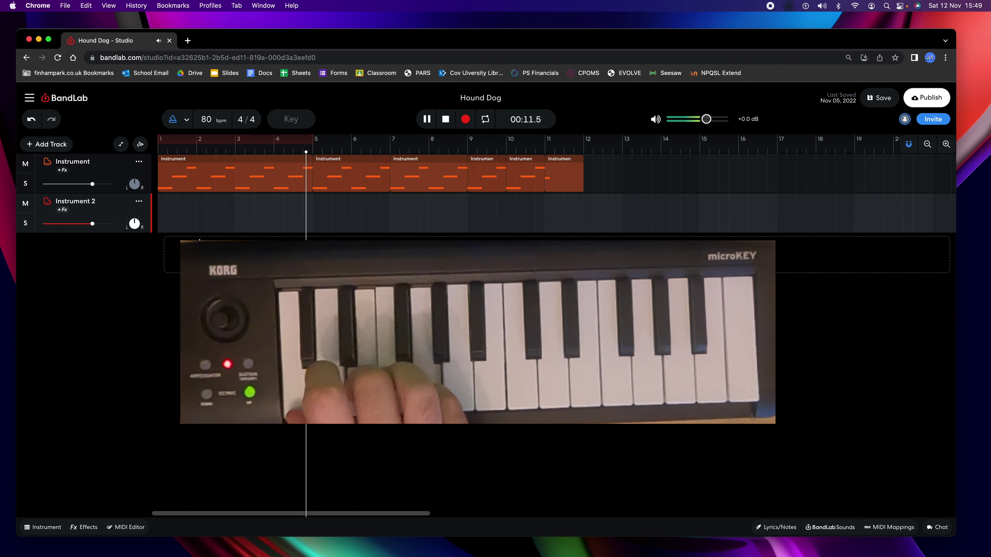
left_click(425, 115)
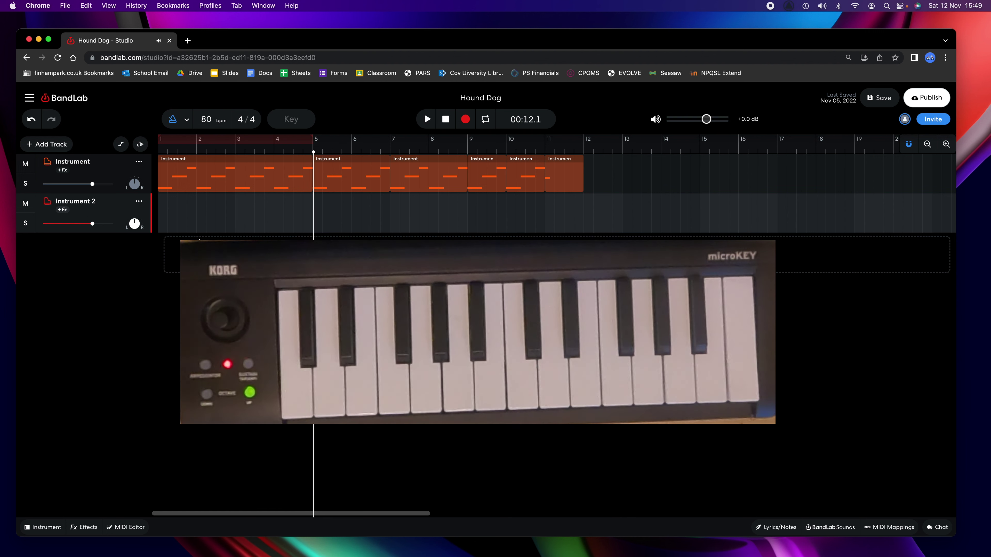
left_click(158, 209)
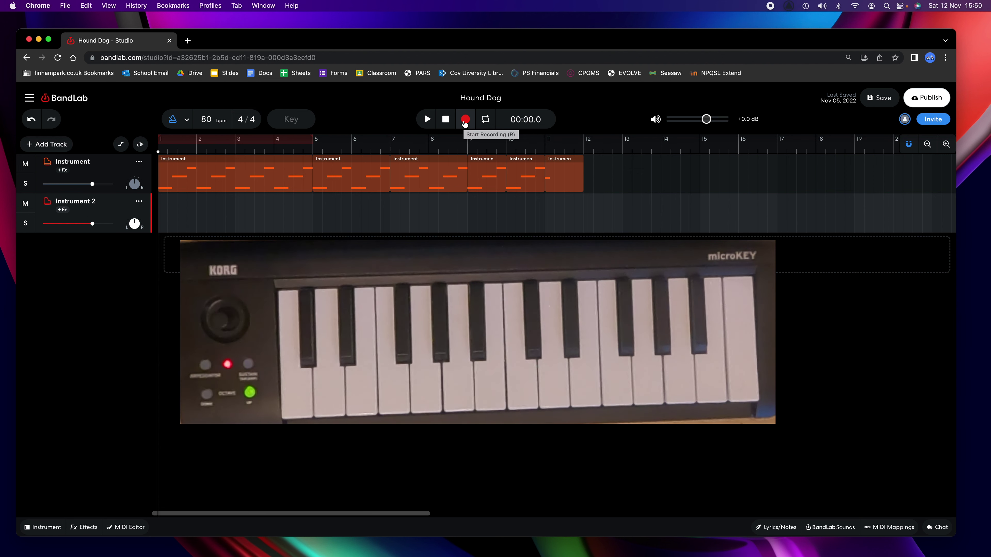
- Start recording a new take on Instrument 2 with the count-in
left_click(465, 121)
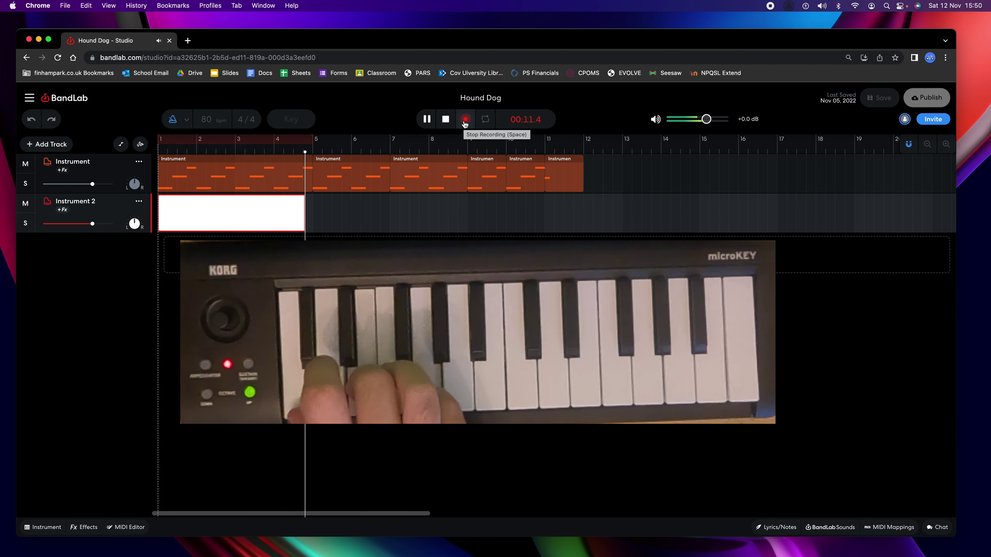
- Stop recording at bar 5, keeping the four-bar chord region on Instrument 2
left_click(465, 124)
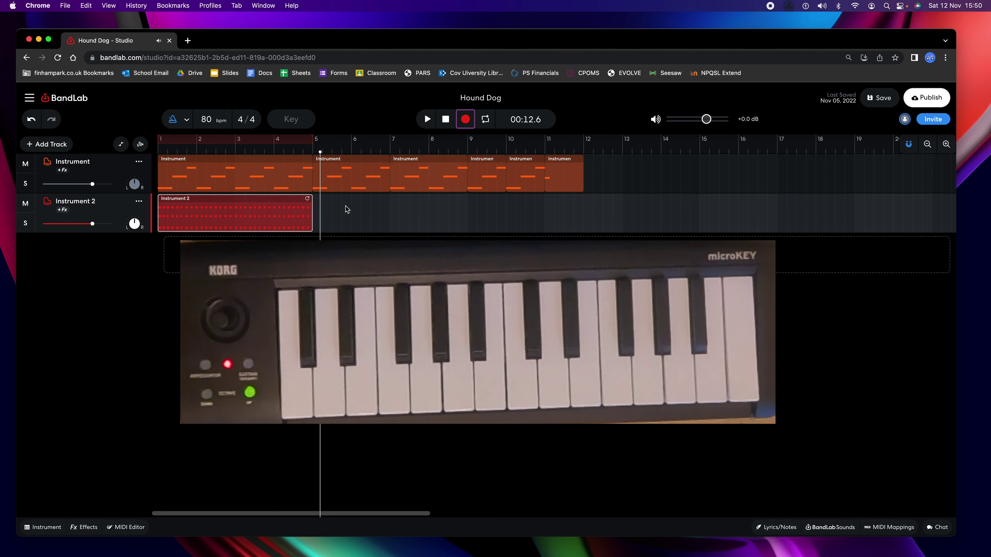
left_click(208, 202)
- Select all the recorded Instrument 2 notes in the MIDI Editor and quantize them to a 1/8 grid
double_click(208, 202)
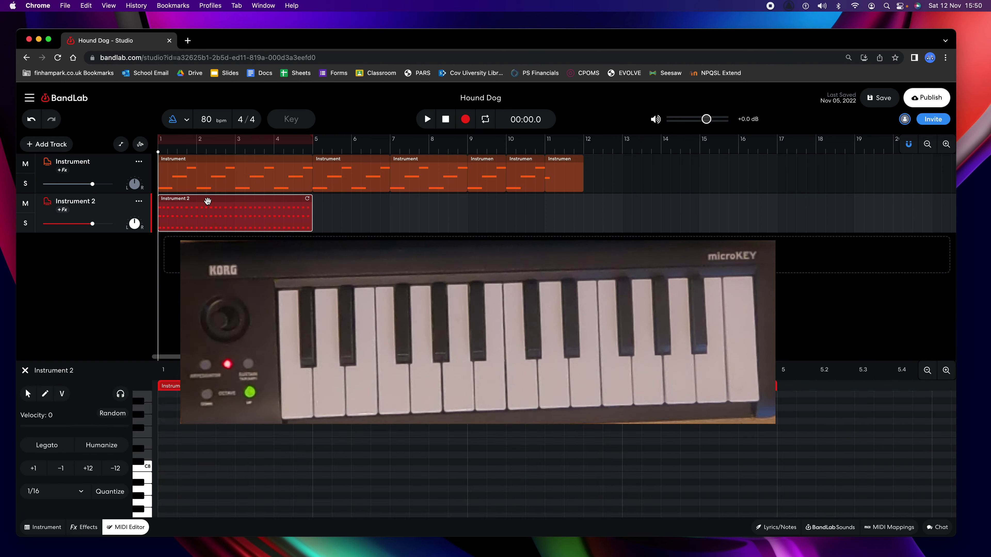
scroll(320, 457, "down", 3)
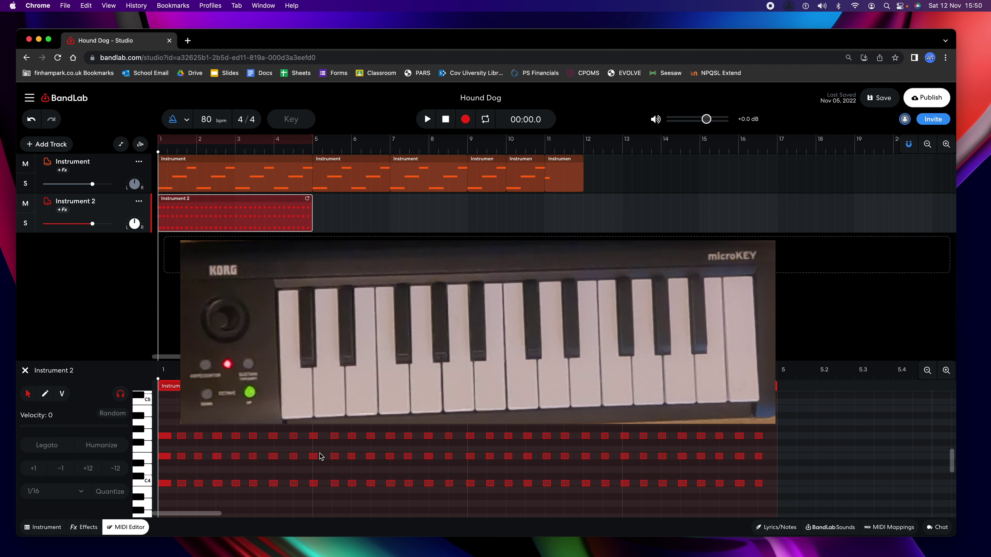
scroll(320, 457, "down", 2)
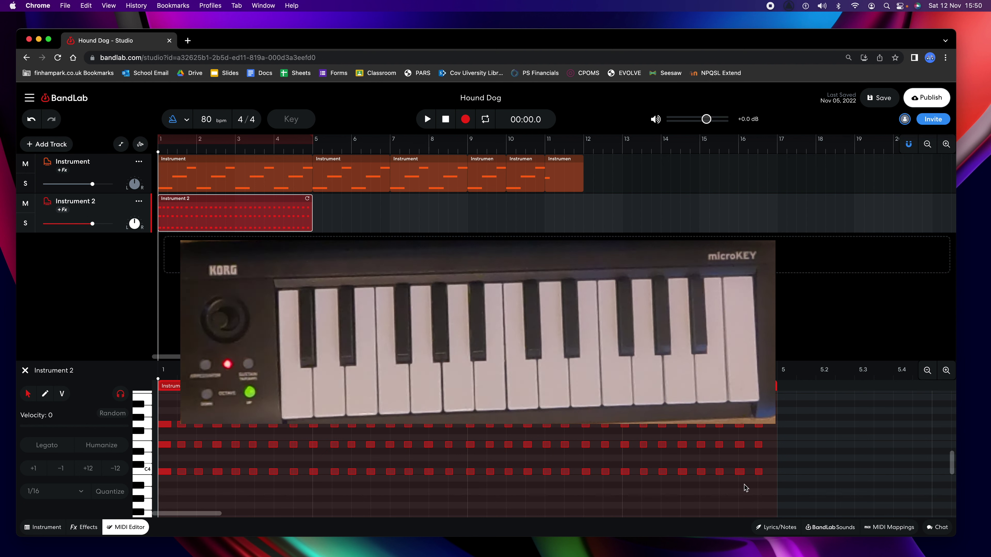
left_click_drag(771, 490, 161, 414)
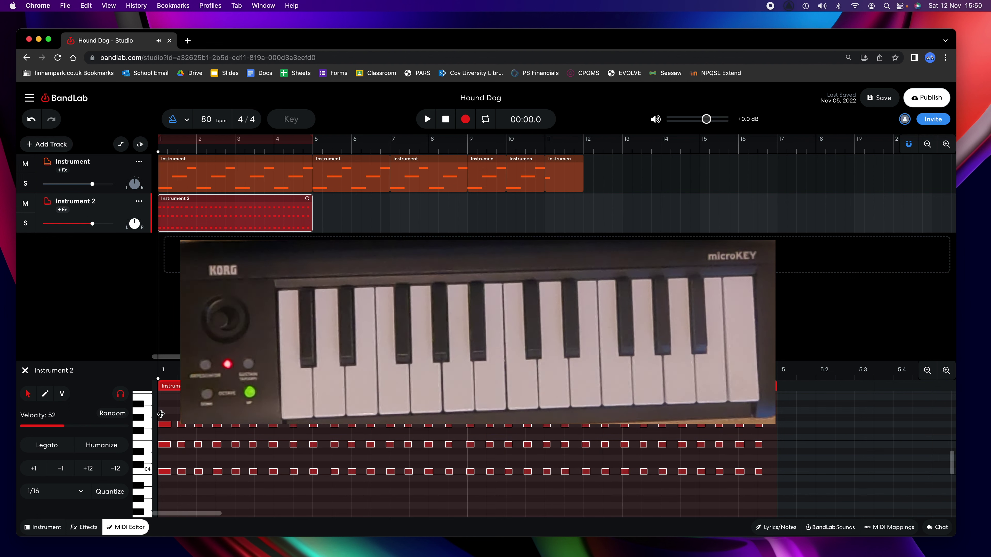
left_click(82, 496)
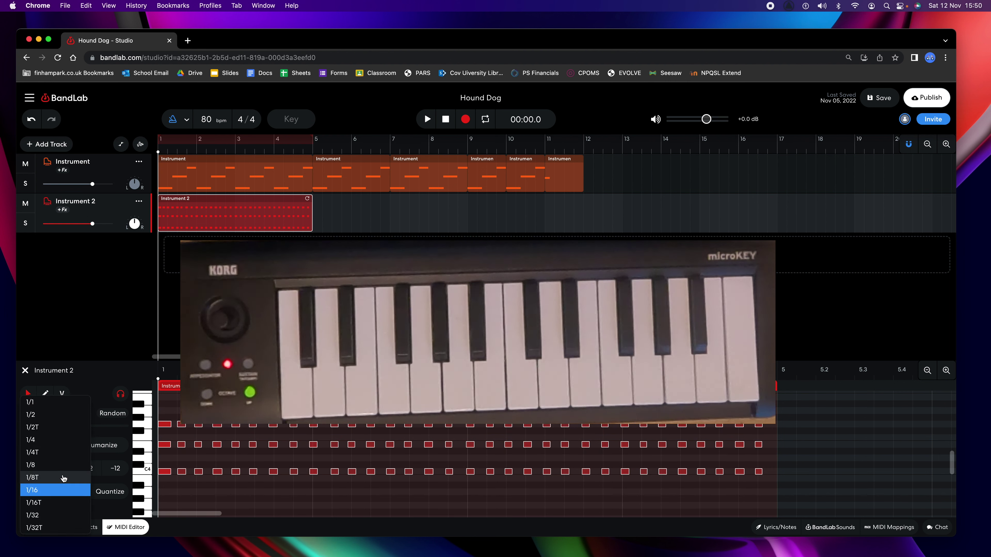
left_click(42, 467)
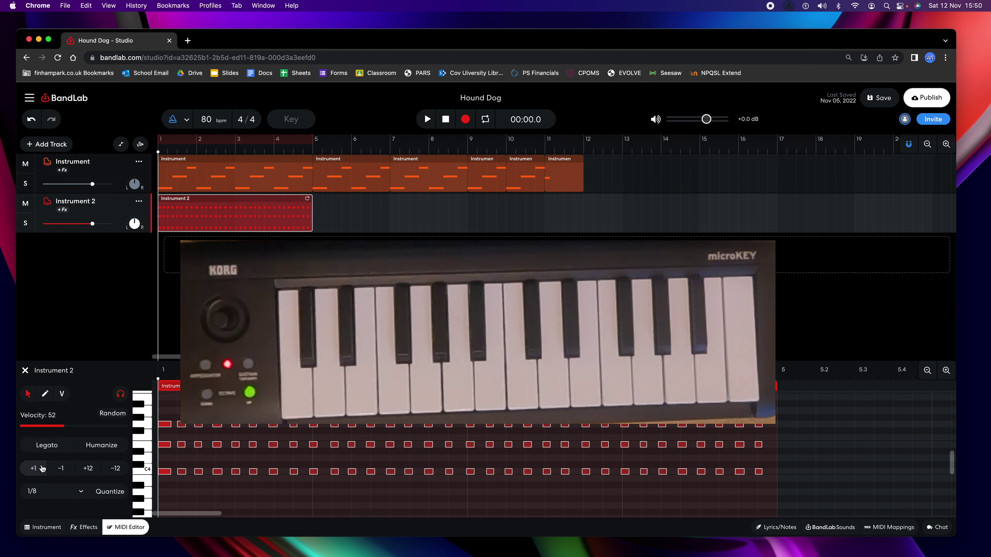
left_click(115, 492)
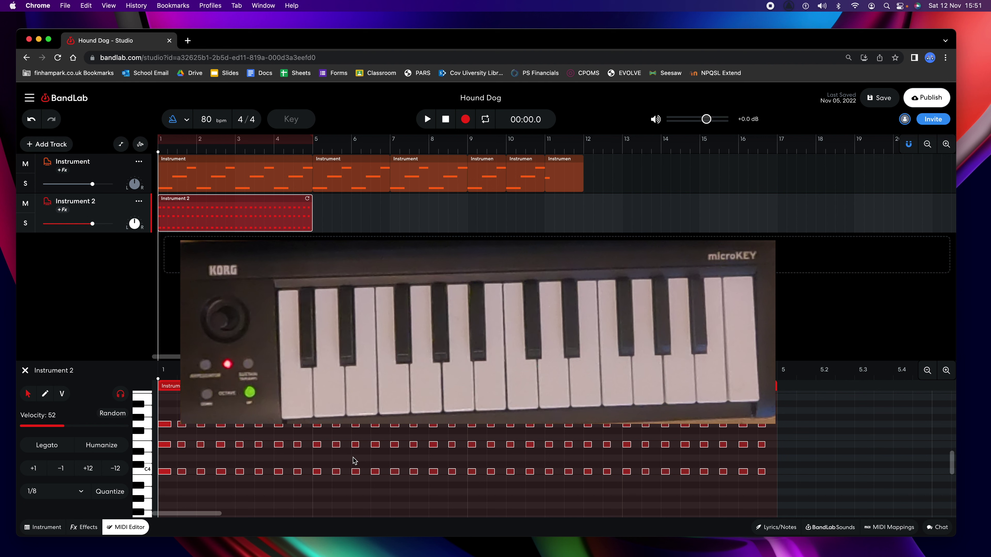
- Play back the quantized chords, set the playhead at bar 5, and bring the chords slide forward
key("space")
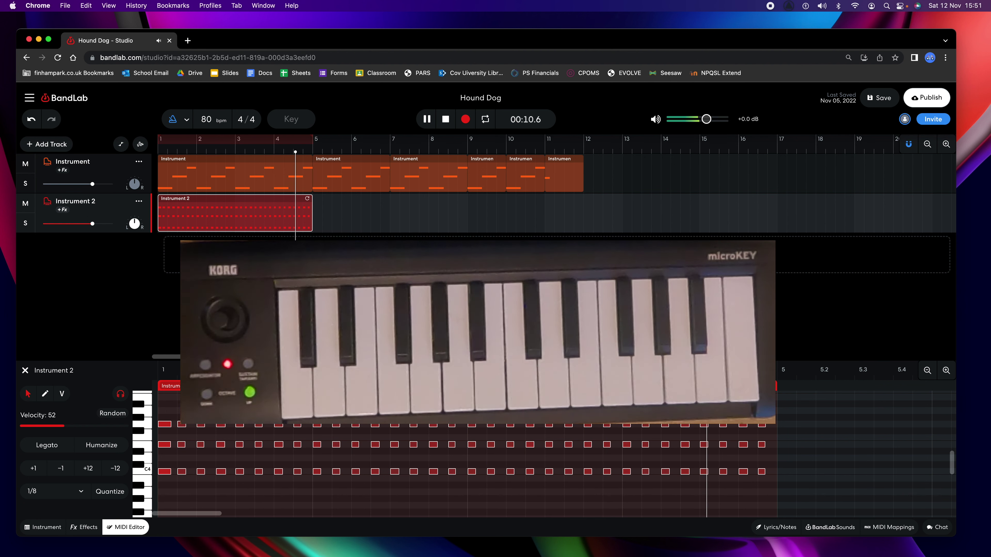
left_click(424, 112)
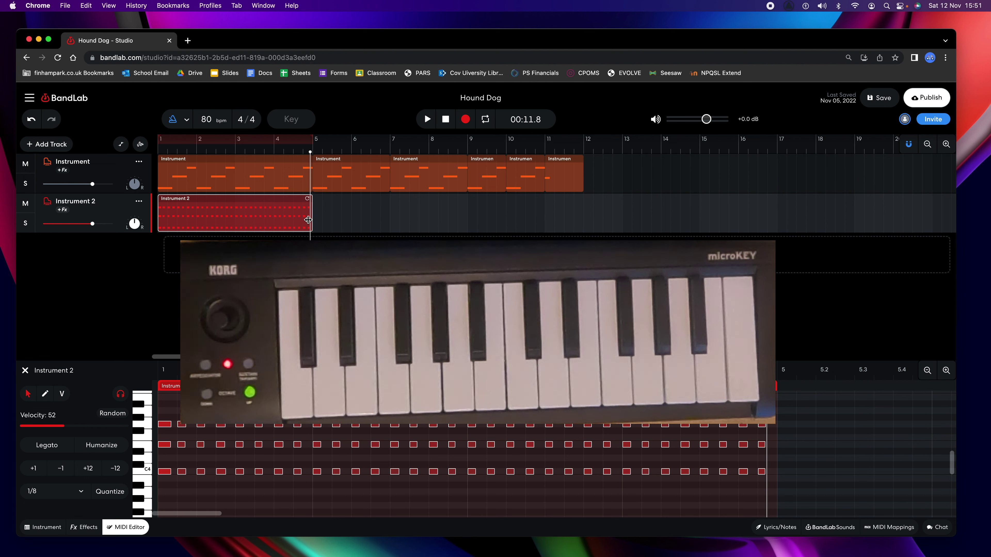
left_click(314, 206)
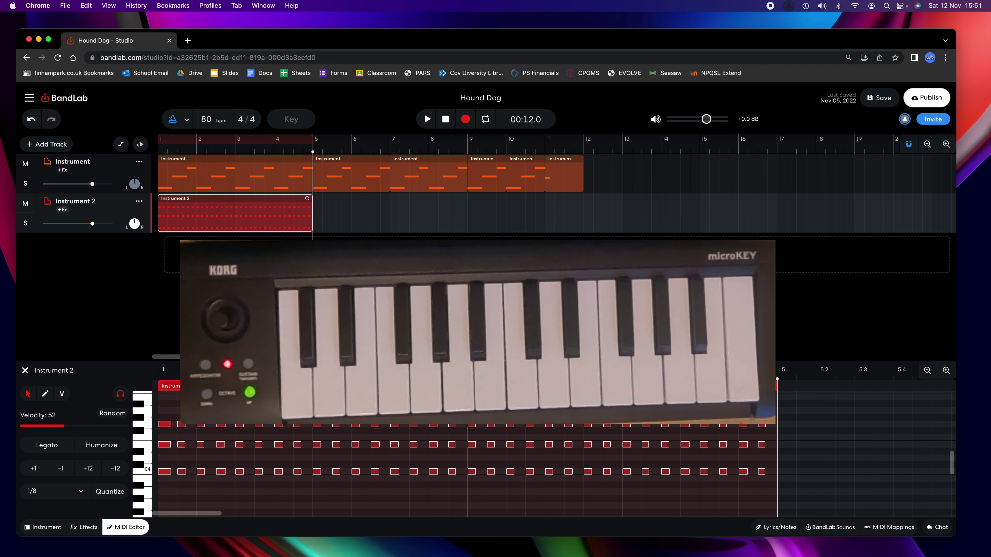
left_click(432, 57)
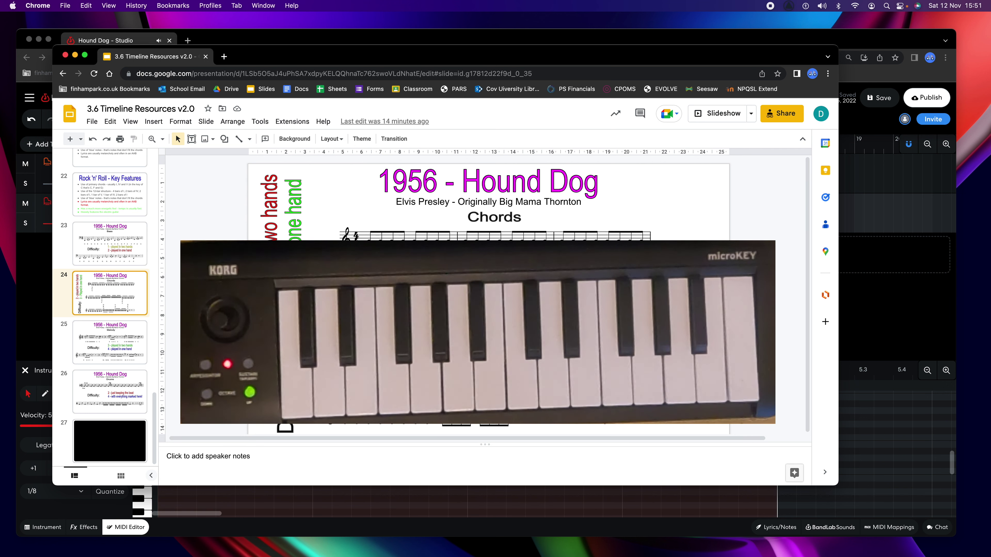
- Minimize the Google Slides window to reveal the BandLab Hound Dog studio
double_click(404, 57)
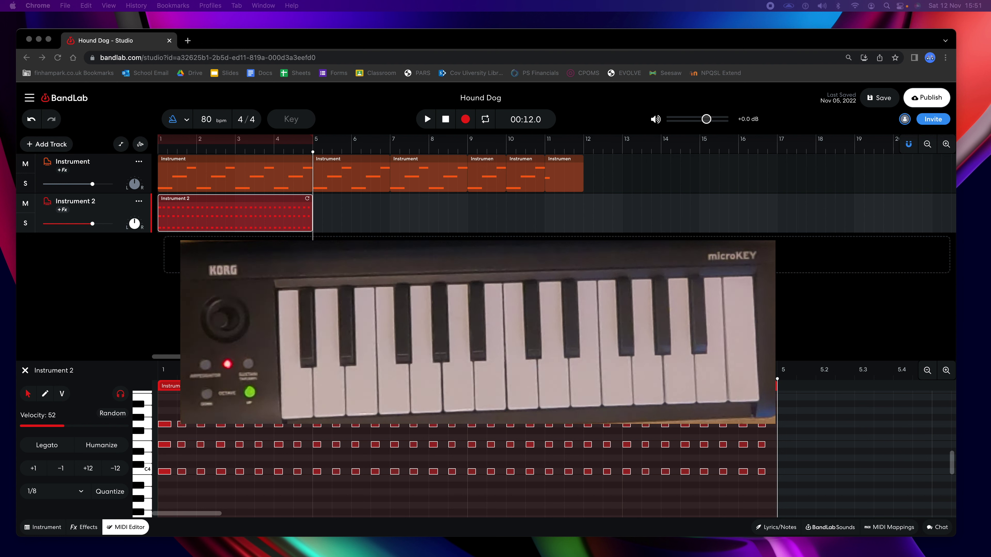
- Raise the tempo to 100 bpm, play the opening bars, and place the playhead at bar 5
left_click(205, 121)
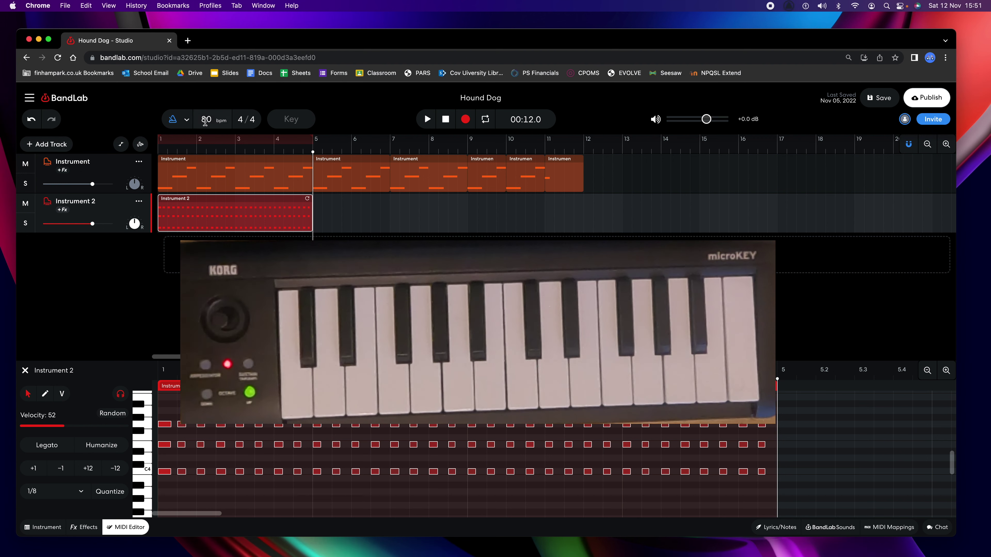
type("100")
key("Return")
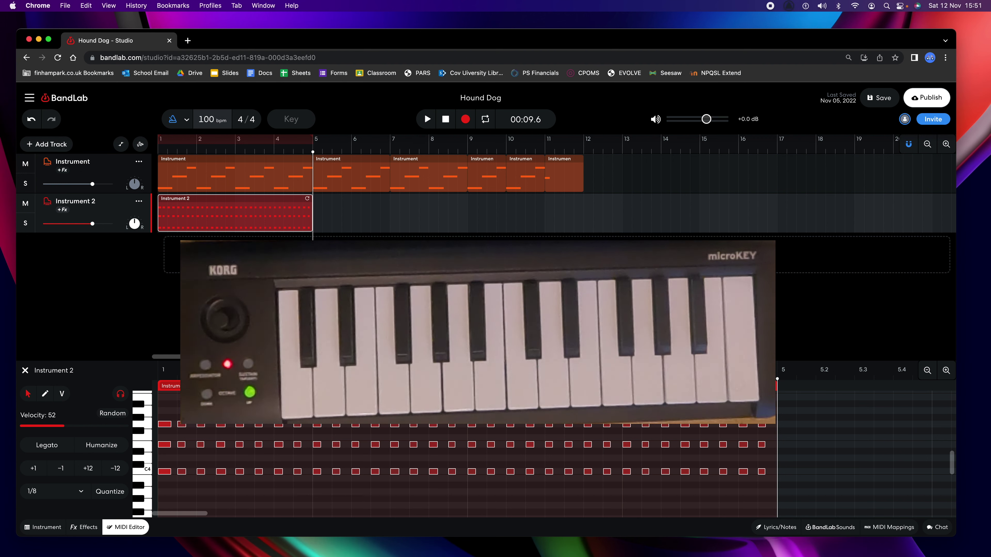
key("space")
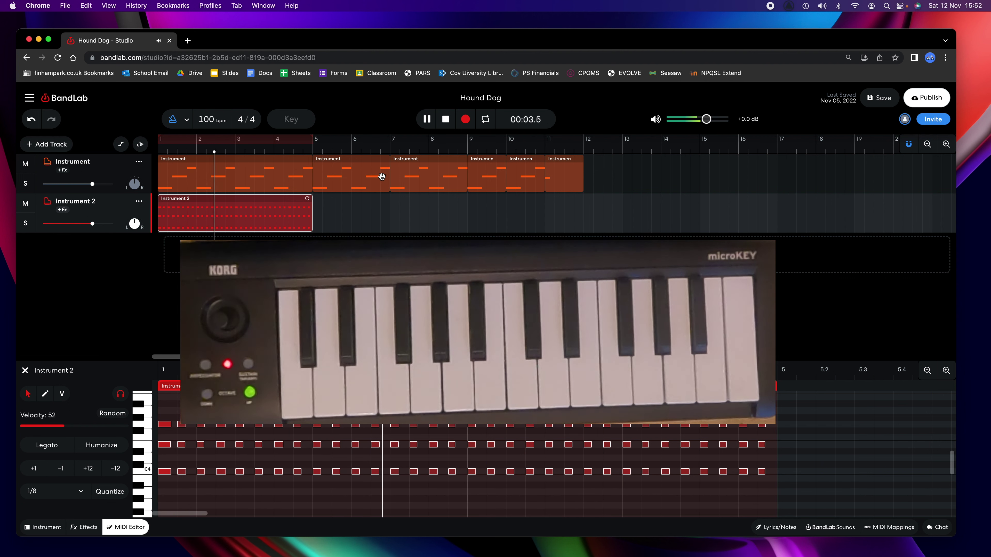
key("space")
left_click(316, 215)
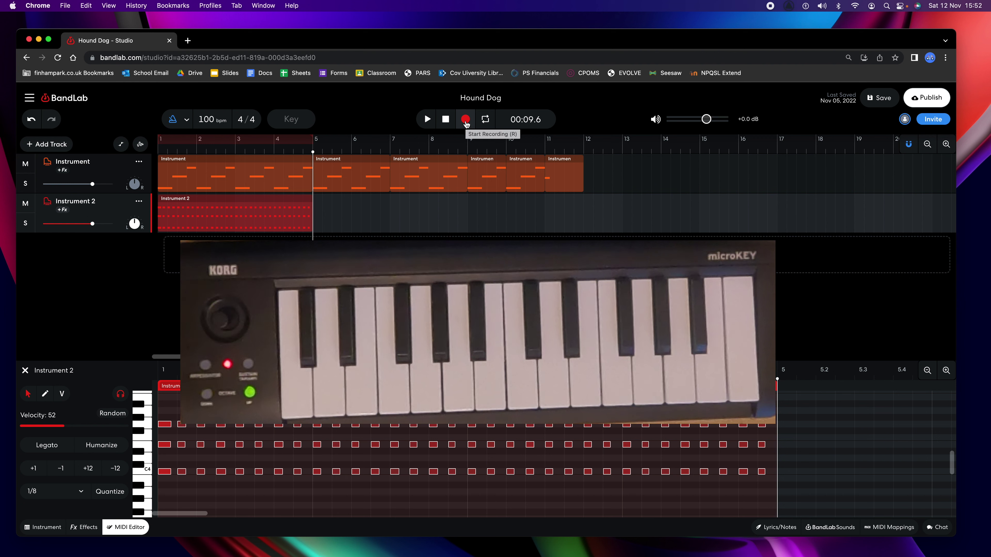
- Record two more bars of chords on Instrument 2 through bar 7 and select the new notes
left_click(465, 120)
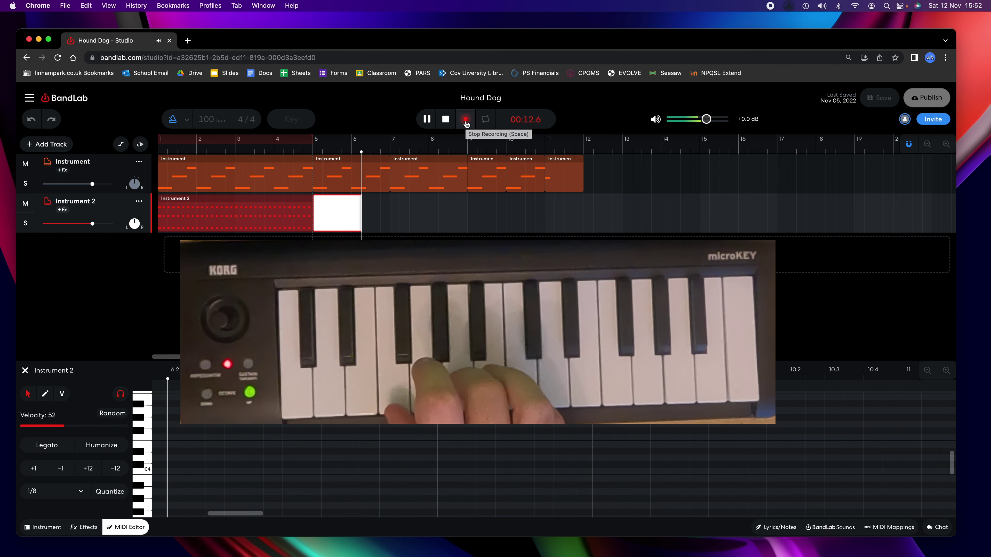
left_click(465, 121)
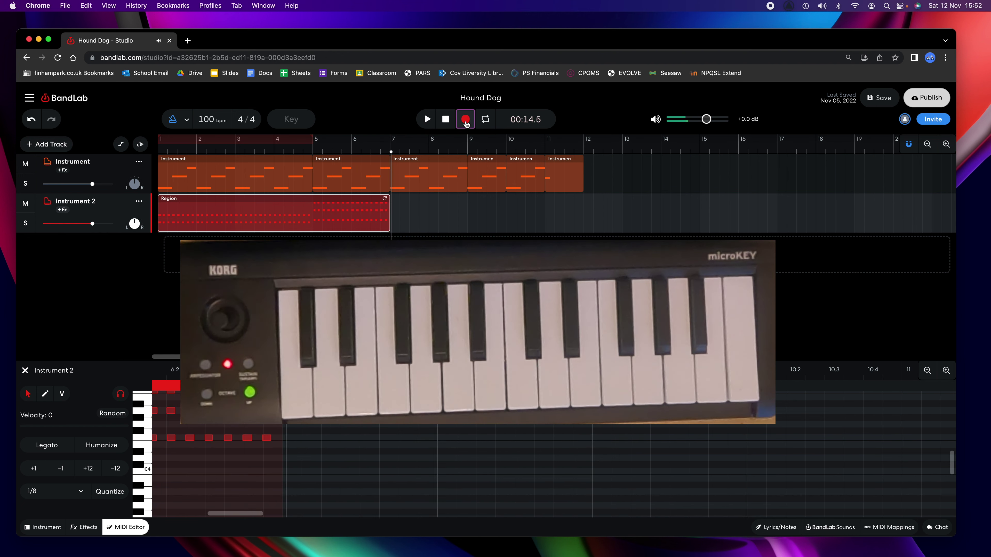
scroll(202, 470, "left", 5)
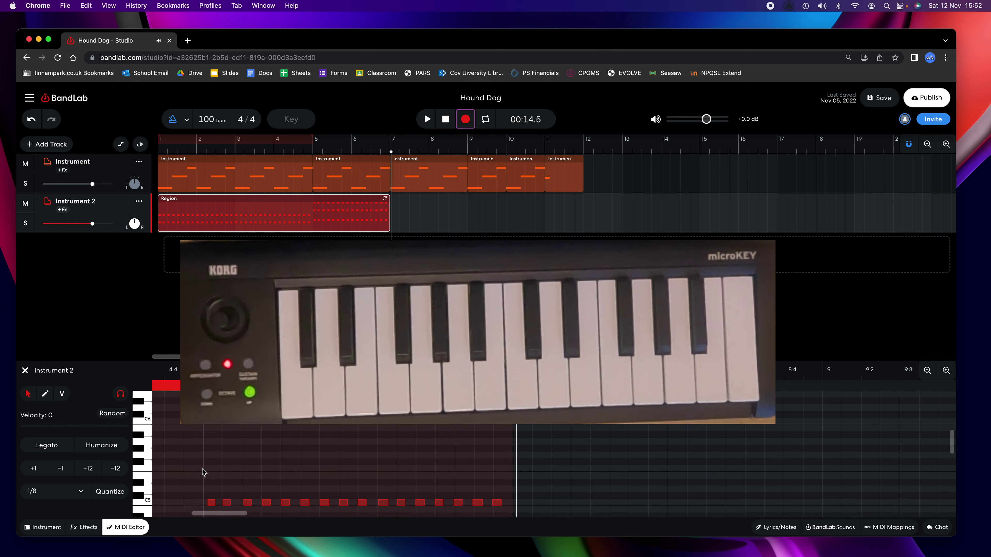
scroll(202, 470, "left", 2)
scroll(202, 470, "down", 5)
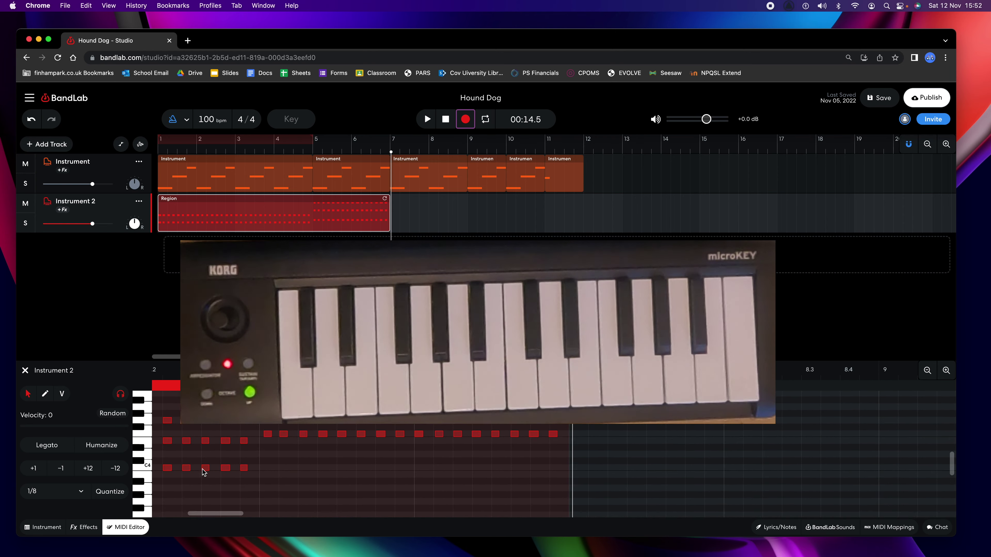
scroll(202, 470, "right", 1)
scroll(202, 470, "up", 3)
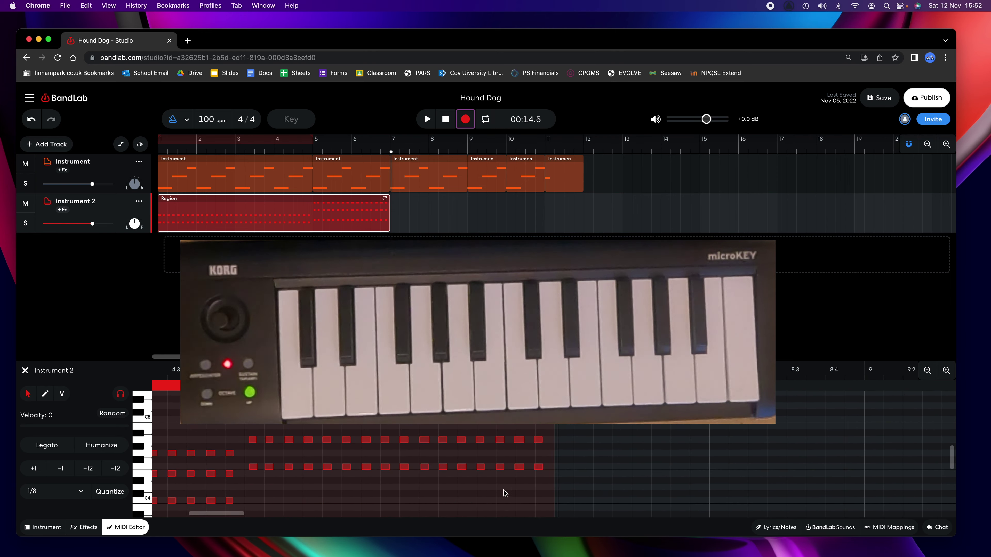
left_click_drag(553, 485, 245, 424)
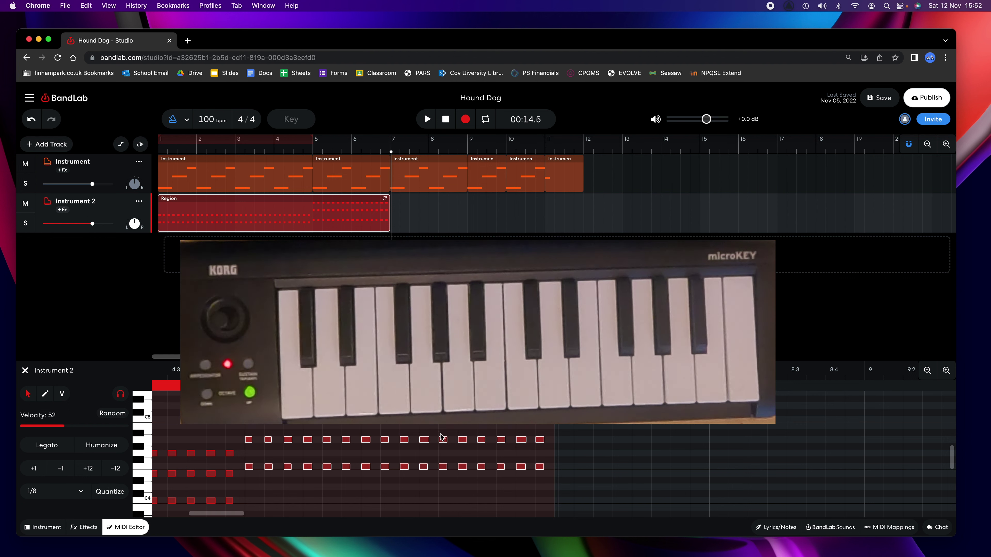
left_click(424, 112)
left_click(315, 152)
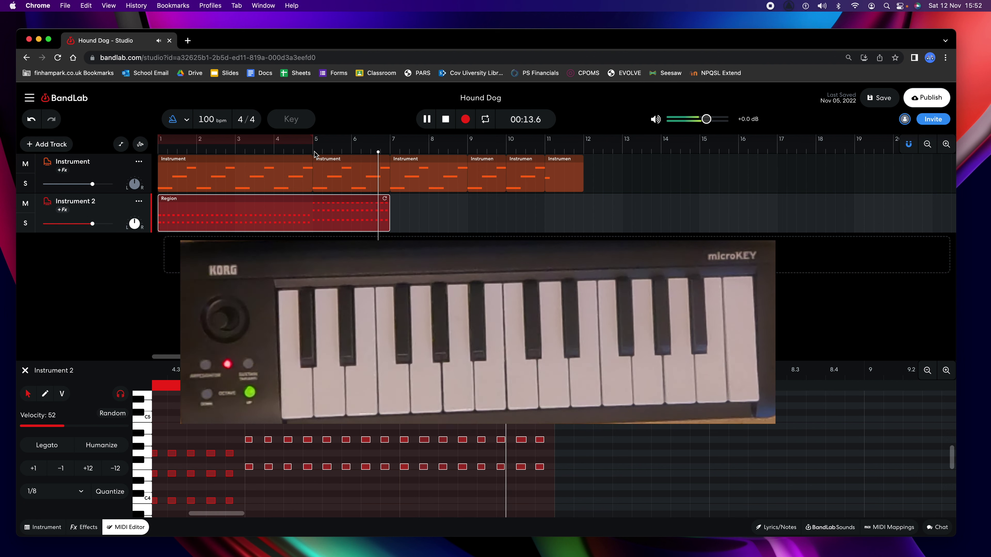
key("space")
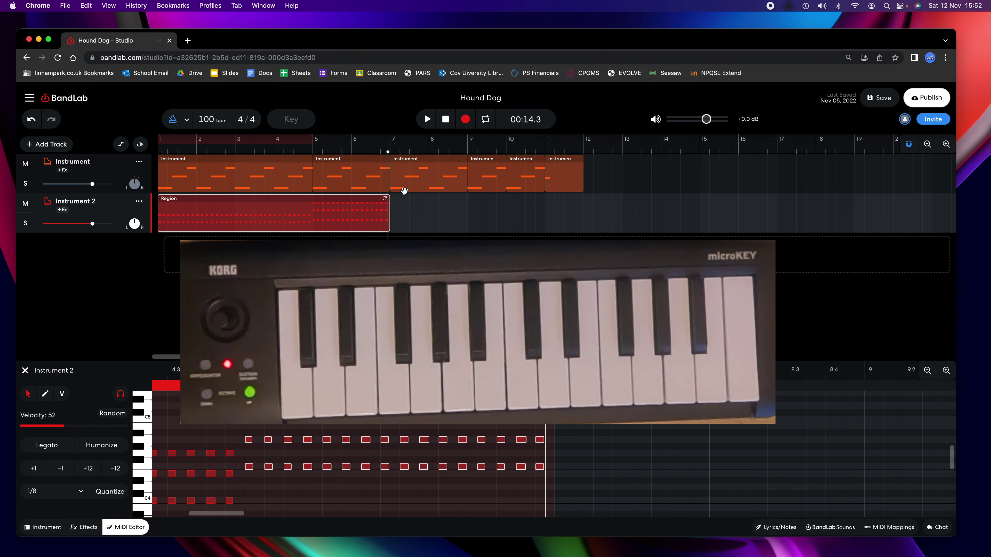
- Record Instrument 2's chords for bars 7 and 8 and select the new notes
left_click(392, 208)
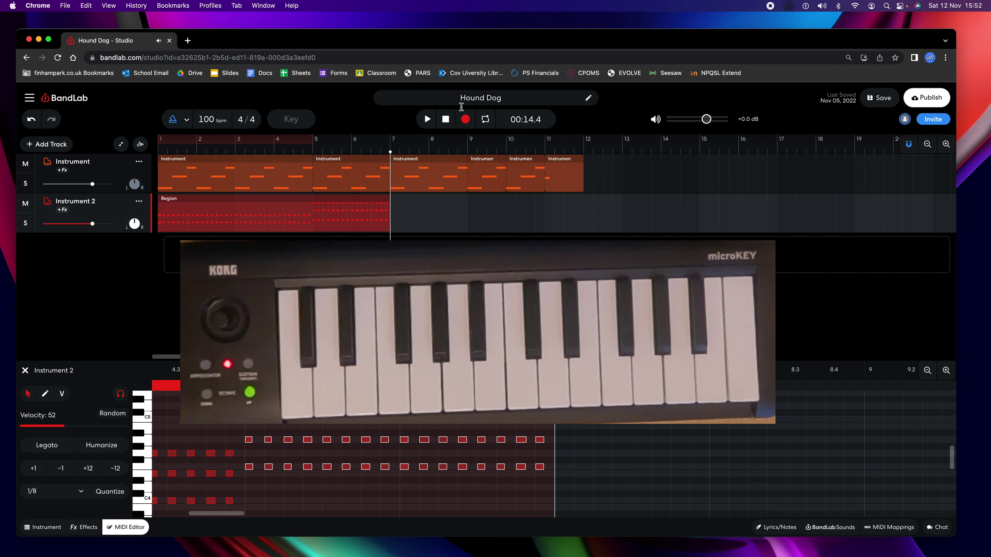
left_click(462, 124)
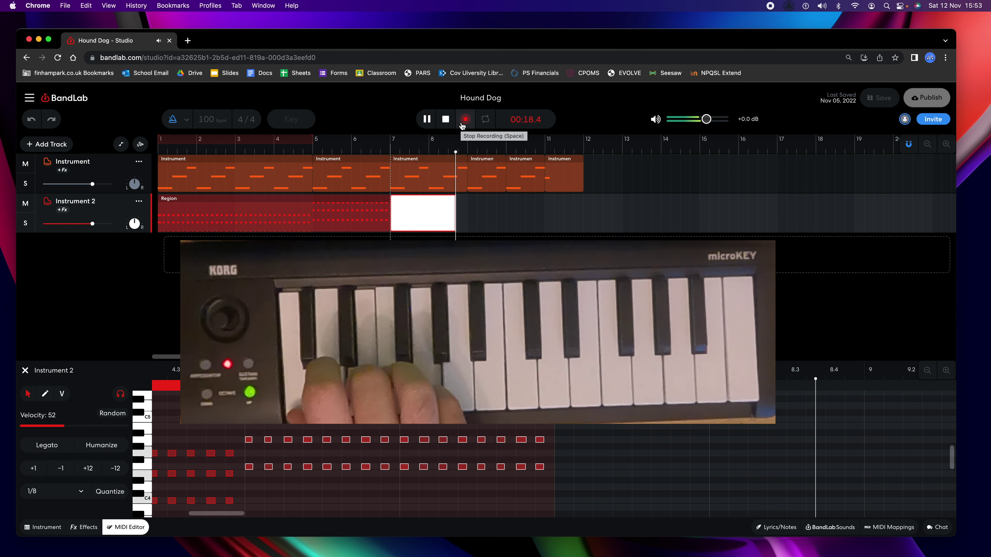
left_click(462, 124)
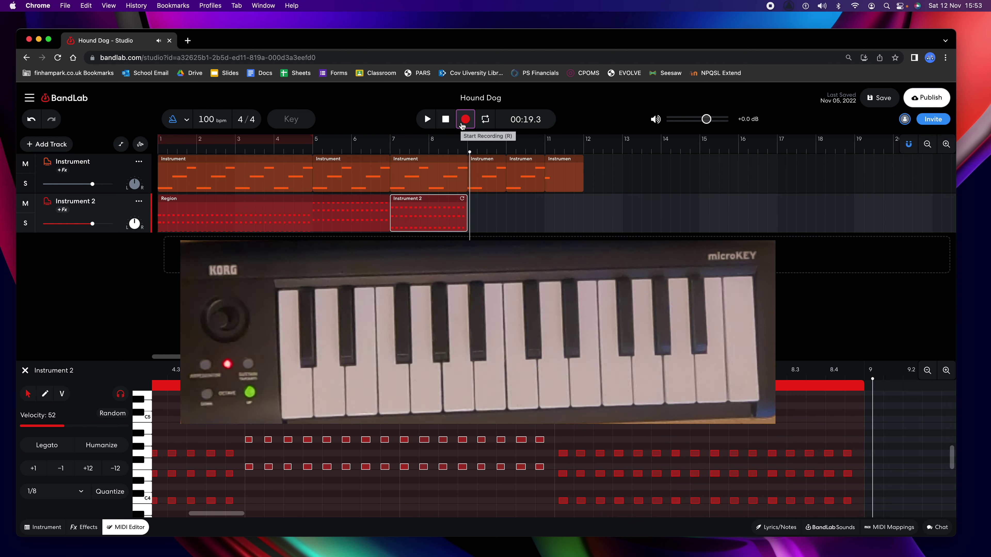
scroll(596, 459, "down", 3)
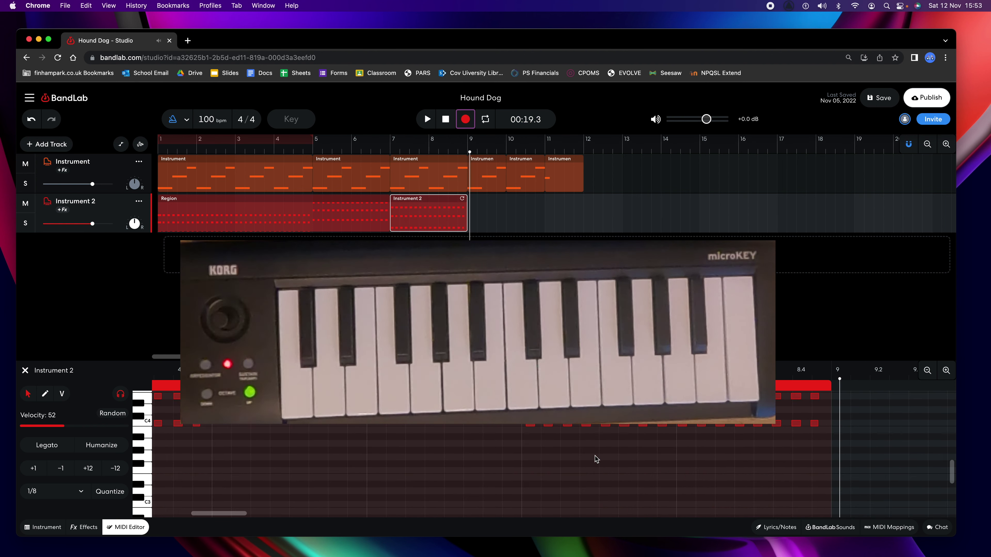
scroll(596, 459, "up", 3)
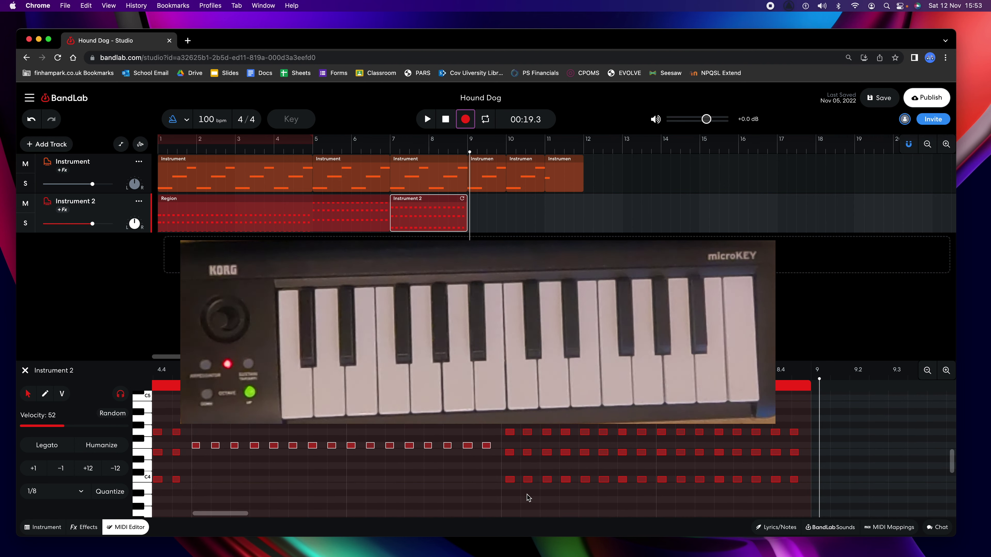
left_click_drag(506, 495, 809, 416)
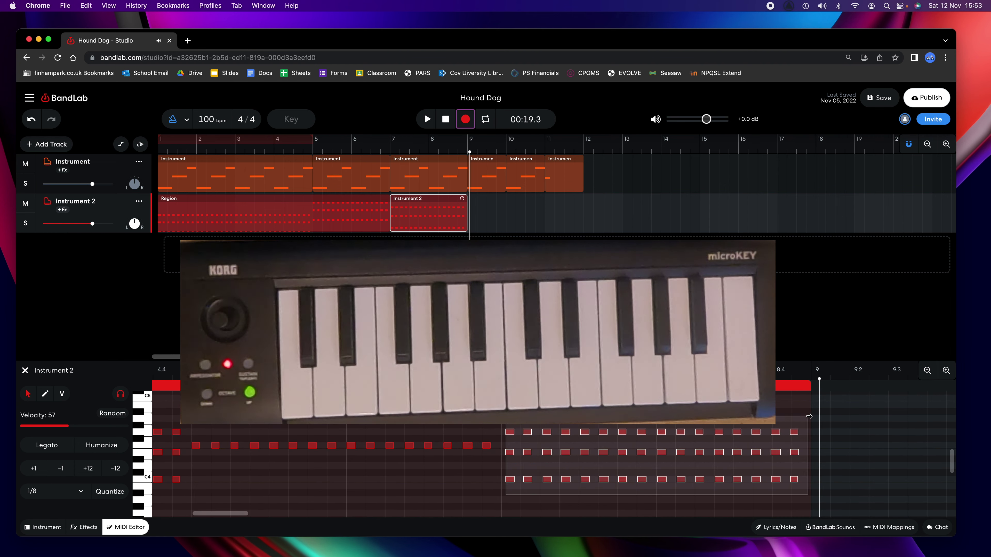
left_click(109, 492)
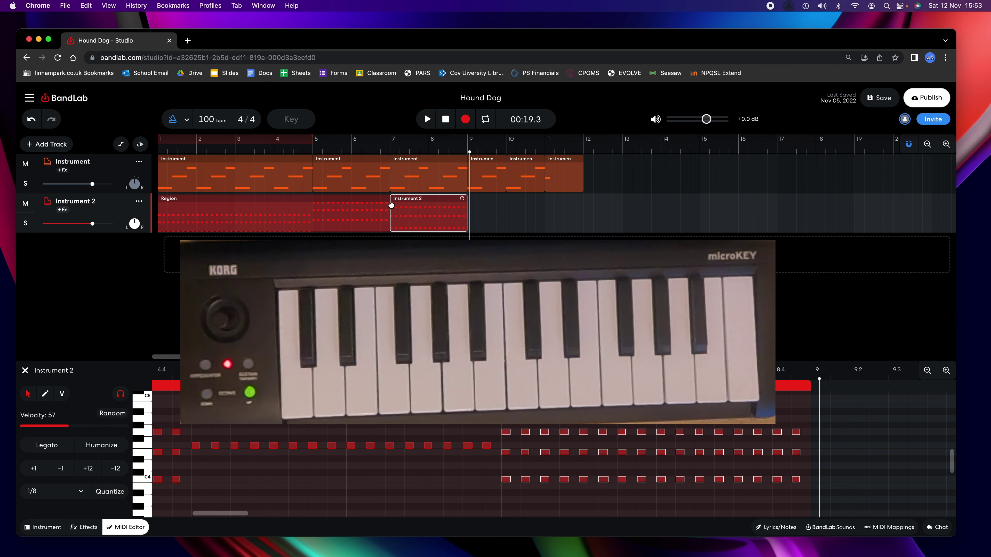
- Play the new chords back from bar 7, park the playhead at bar 9, and switch to the Hound Dog slides
left_click(392, 153)
key("space")
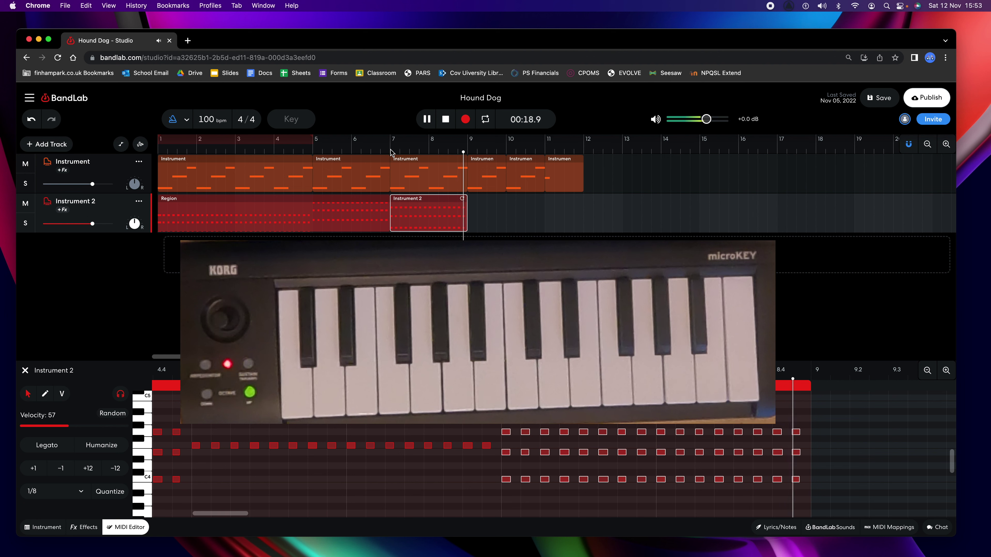
key("space")
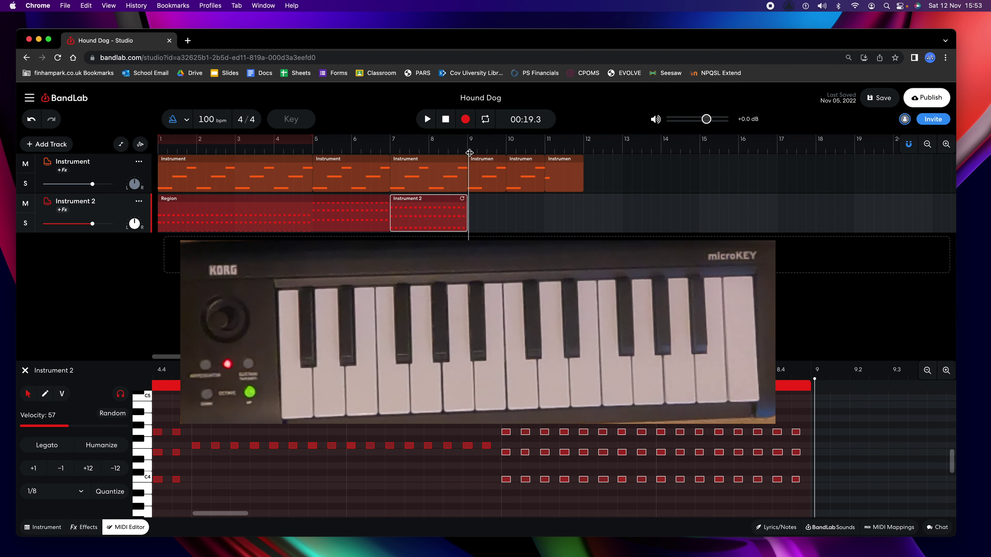
left_click_drag(470, 153, 469, 153)
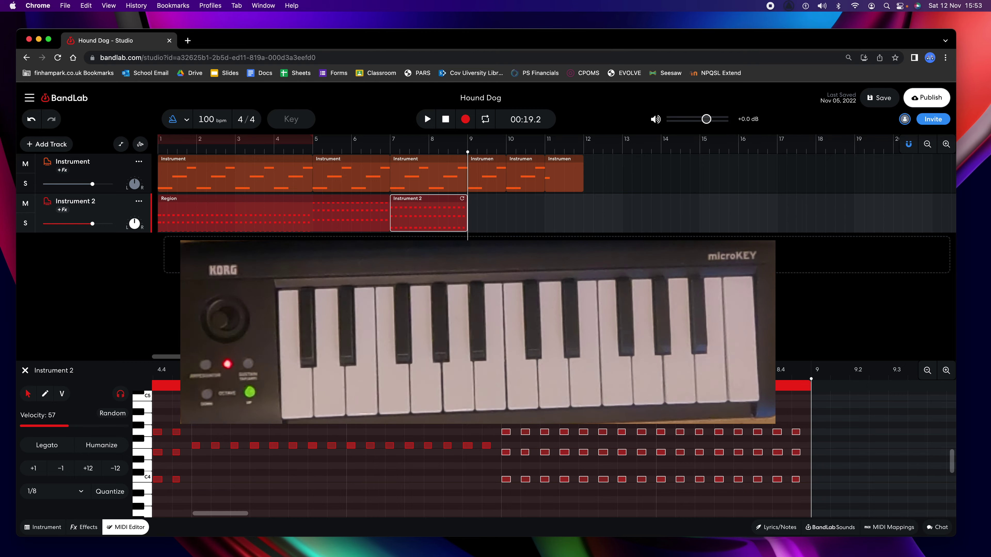
key("super+grave")
- Nudge the Slides window right to check the chord notation, then minimize it
left_click_drag(366, 83, 399, 81)
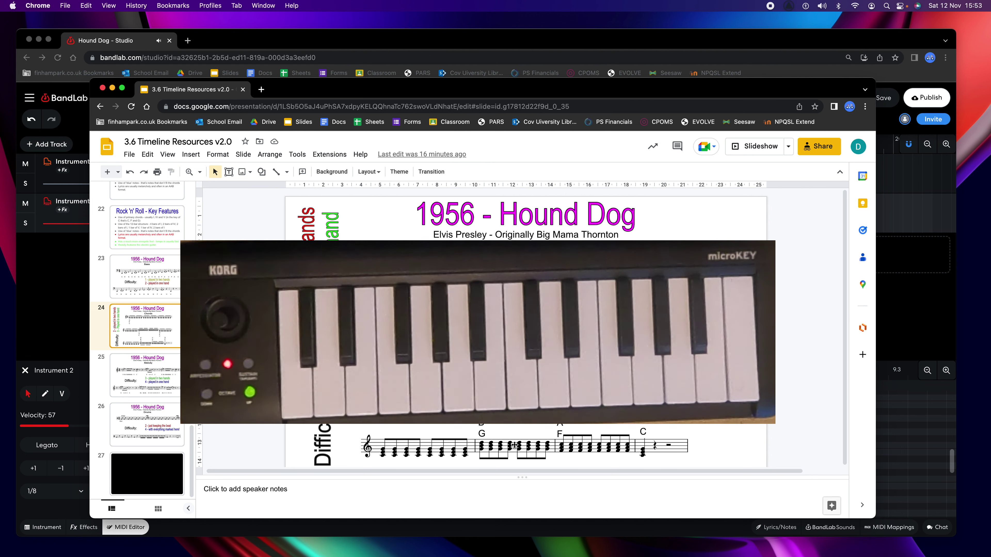
double_click(341, 91)
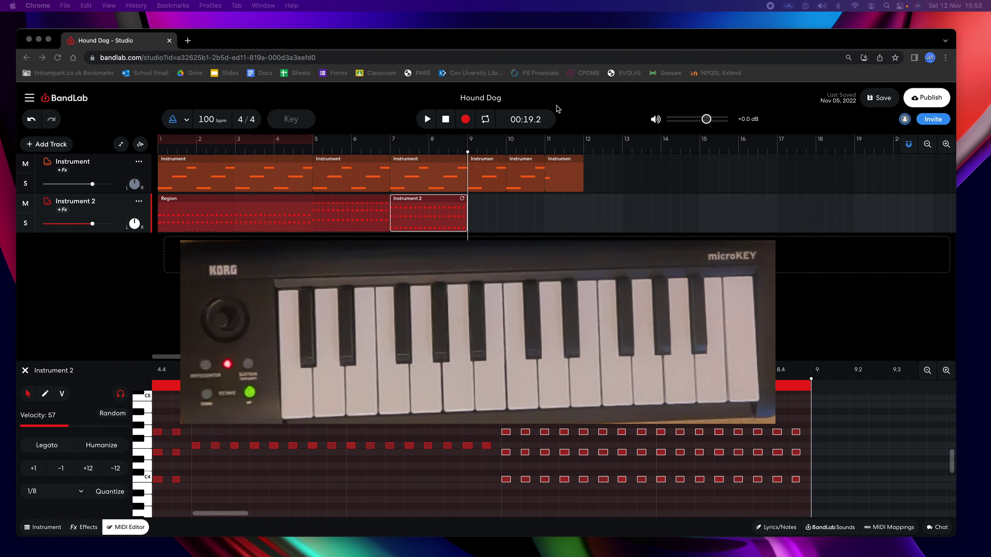
- Record a bar of chords into bars 9–10 and select its notes in the MIDI editor
left_click(466, 119)
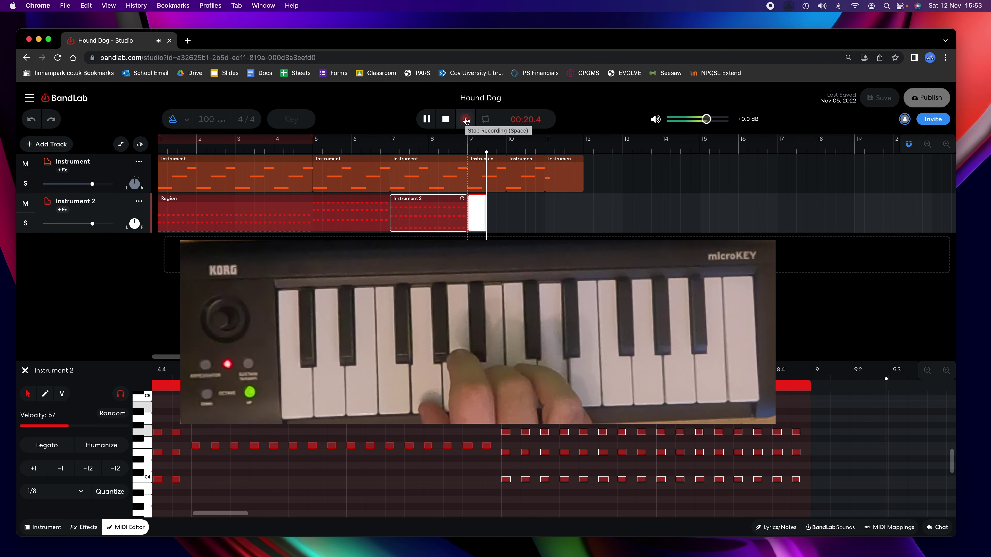
left_click(466, 120)
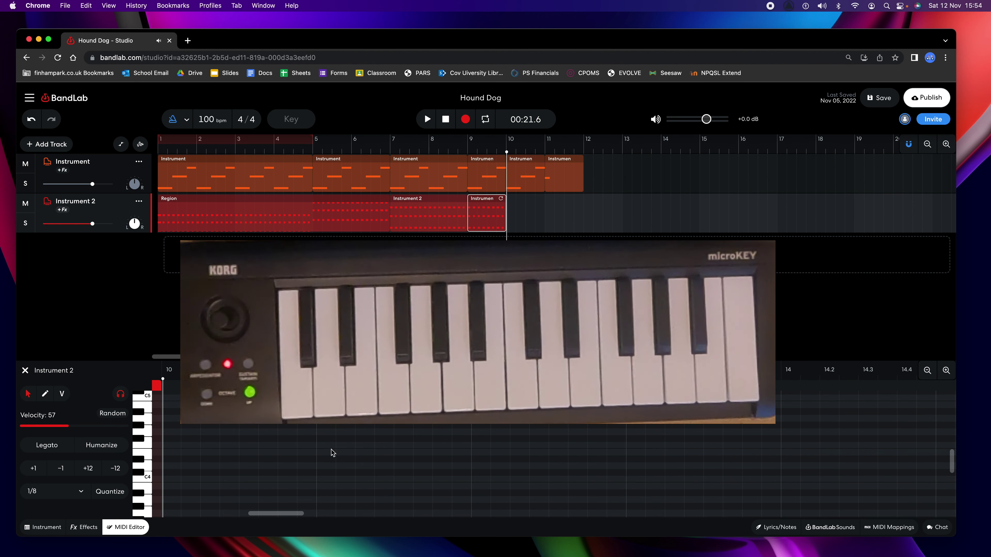
scroll(332, 453, "left", 10)
scroll(333, 453, "up", 3)
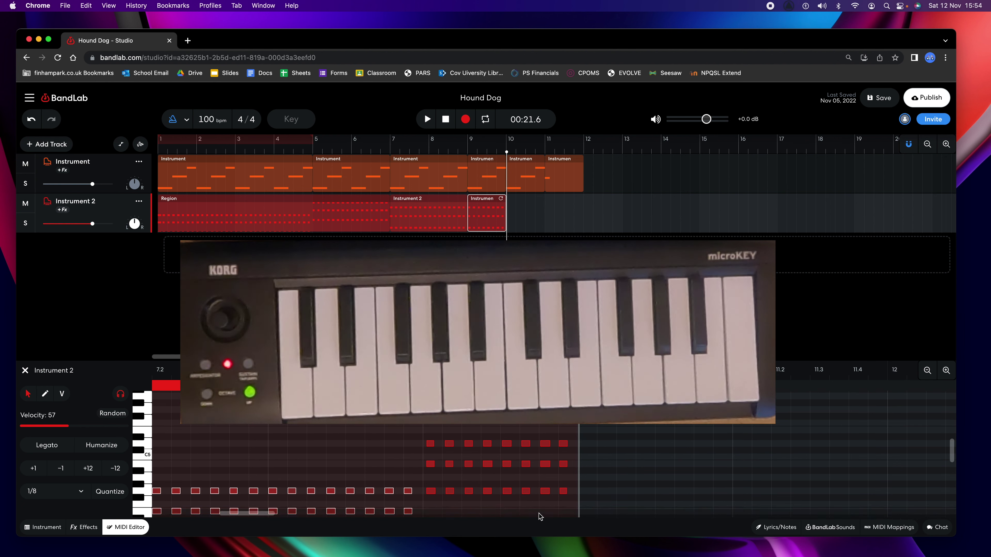
scroll(539, 516, "up", 2)
left_click_drag(580, 479, 441, 413)
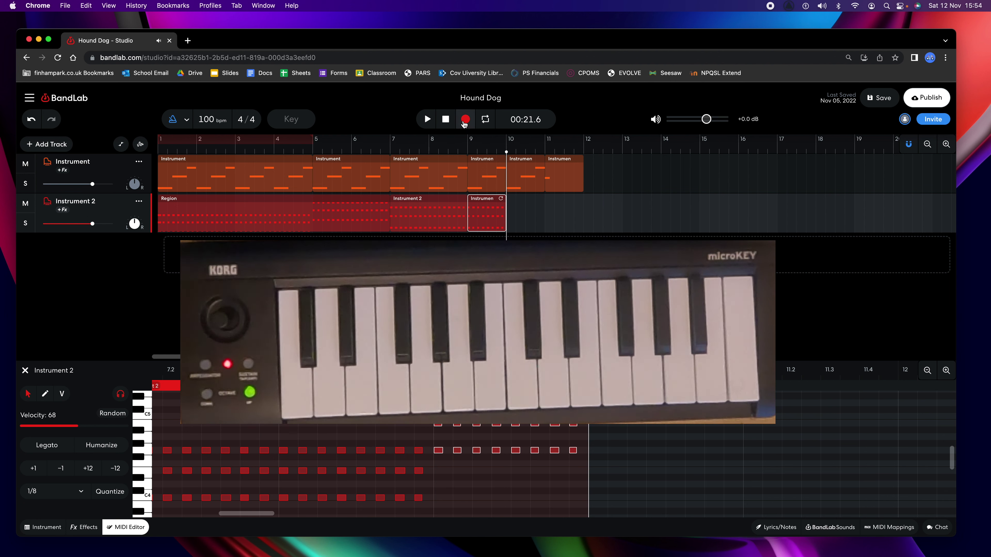
- Record the bar 10–11 chords, quantize them to 1/8 notes, and set the playhead to bar 11
left_click(465, 119)
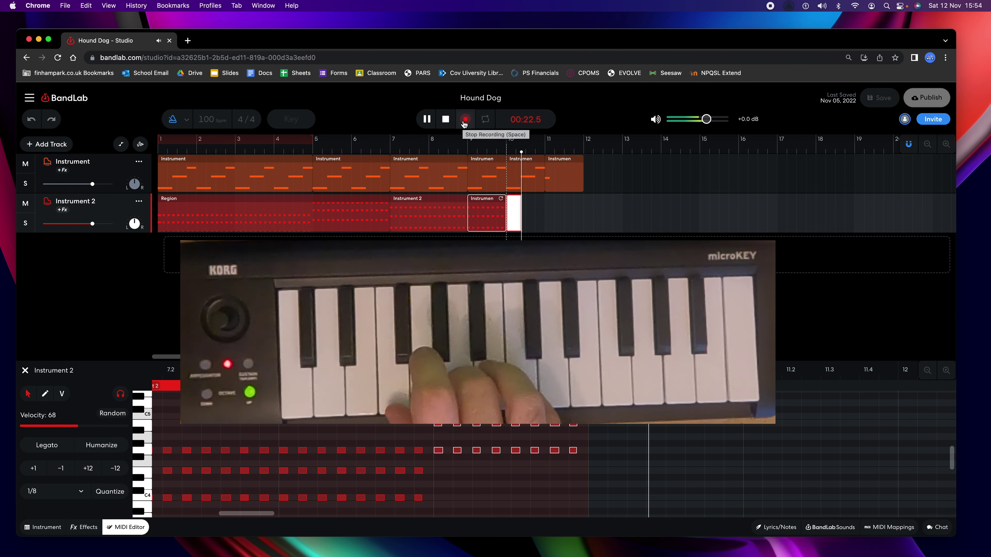
left_click(464, 121)
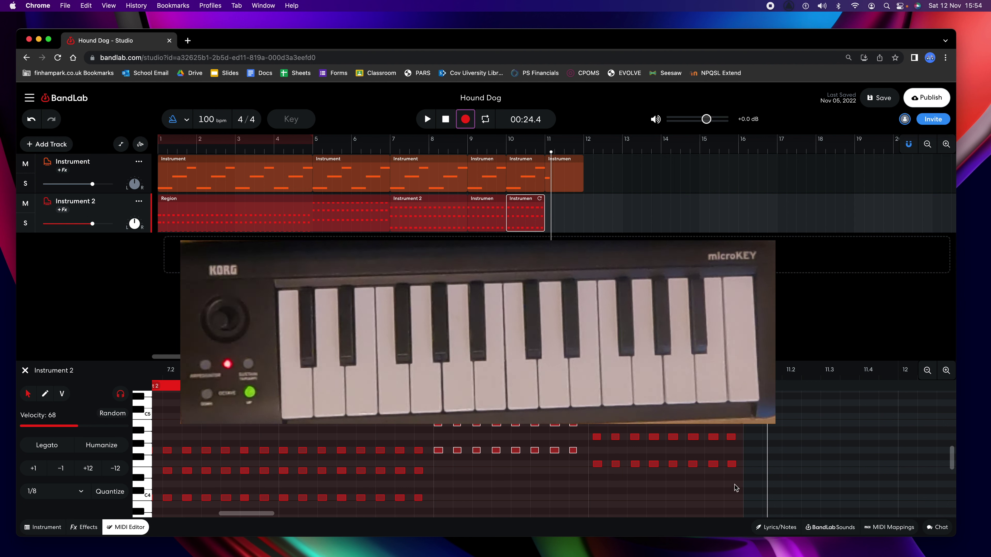
left_click_drag(735, 485, 600, 424)
left_click(109, 492)
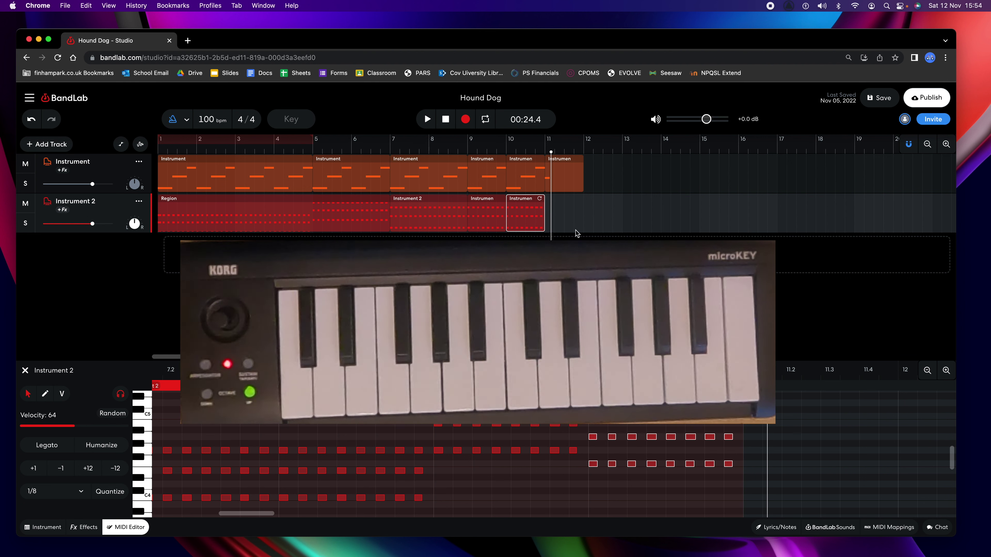
left_click(546, 205)
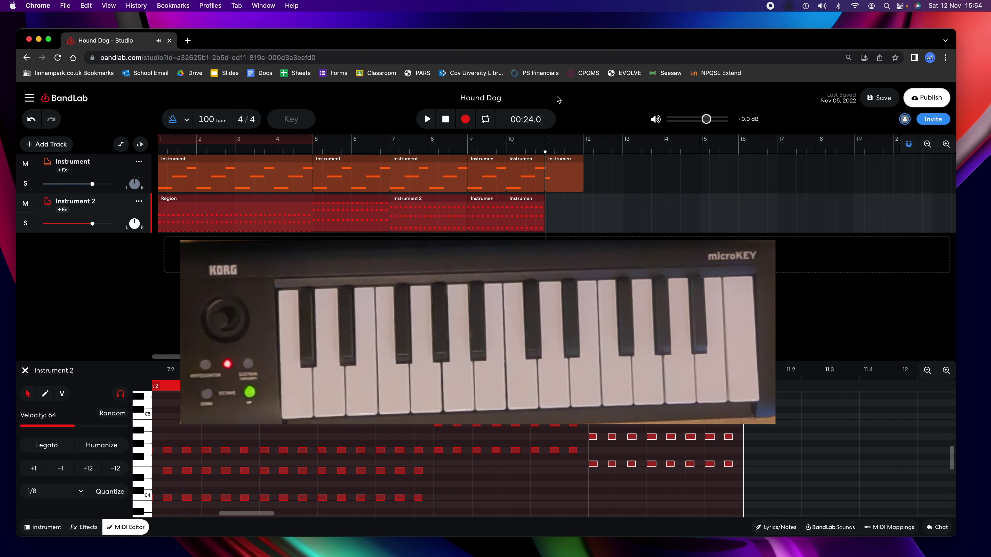
- Record the final chord at bar 11, quantize it to 1/8, and play the part from bar 1
left_click(466, 119)
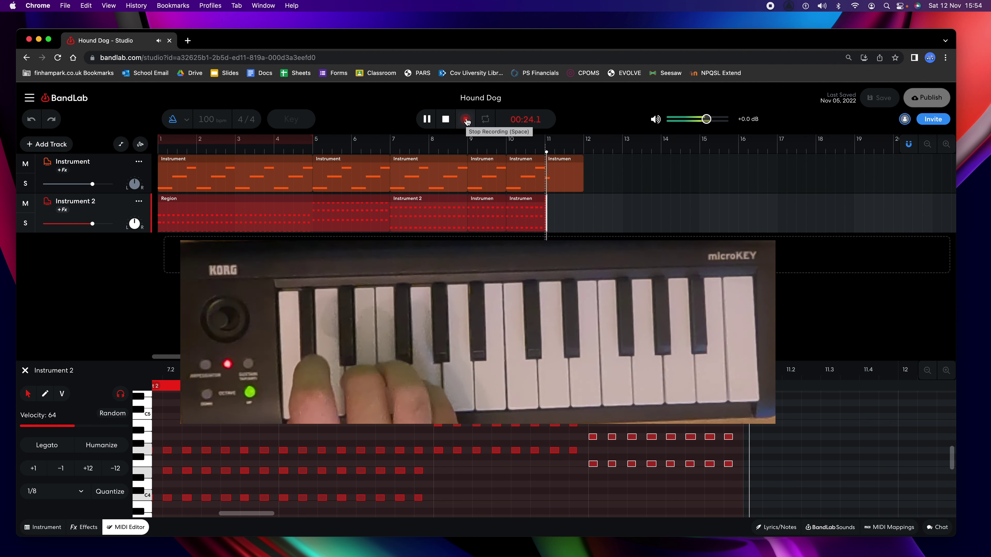
left_click(466, 120)
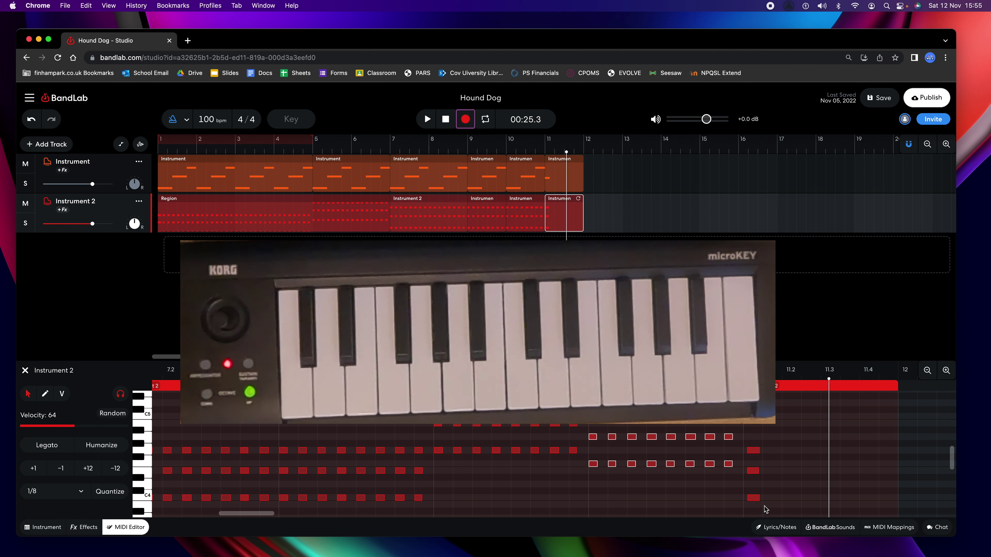
left_click_drag(764, 510, 746, 445)
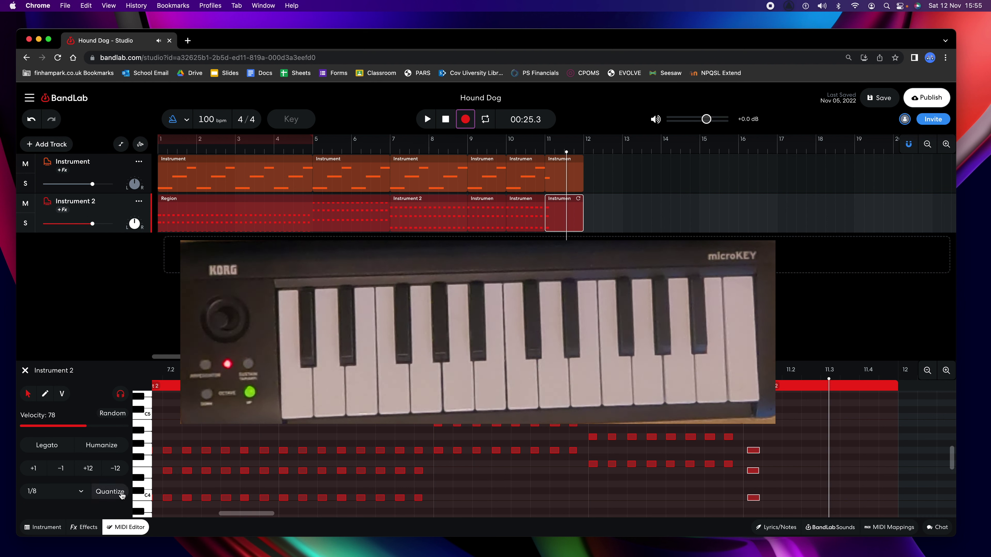
left_click(105, 492)
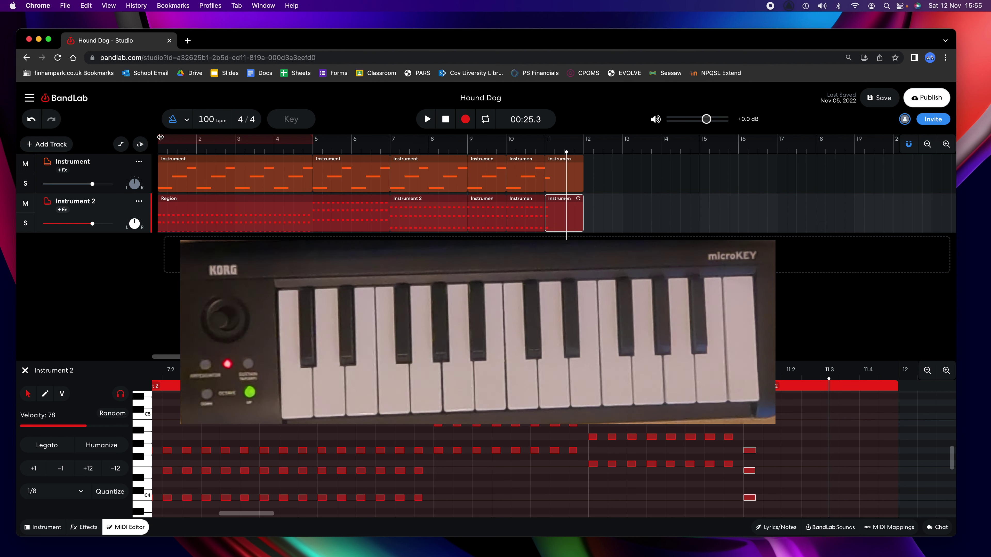
left_click(159, 152)
key("space")
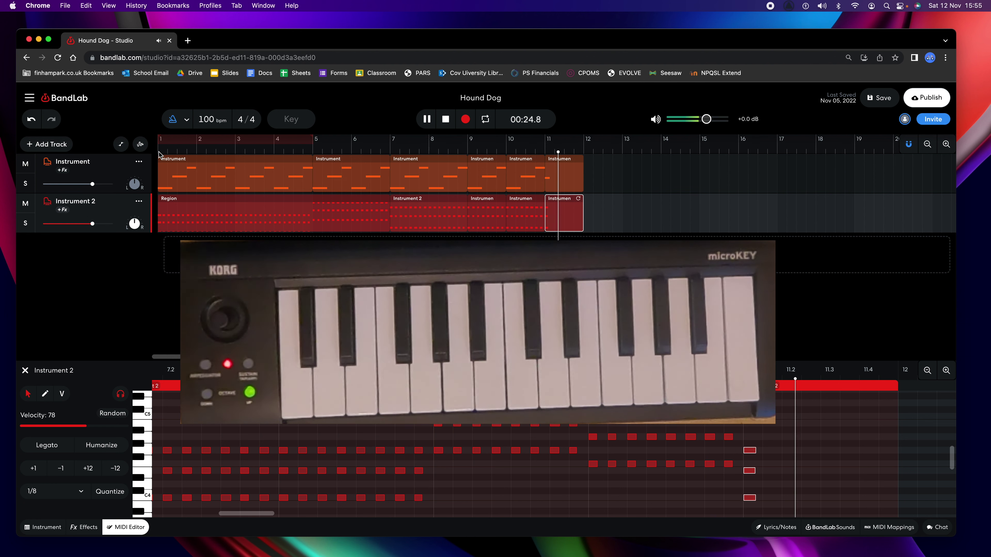
- Stop playback and scroll the note editor to show bars 1–5 around C4
key("space")
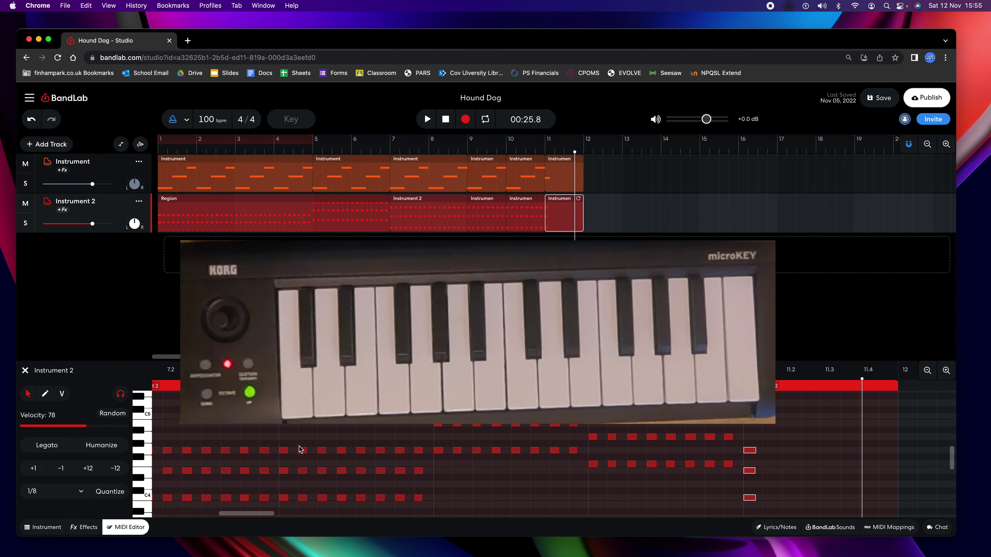
scroll(300, 448, "left", 10)
scroll(301, 448, "down", 3)
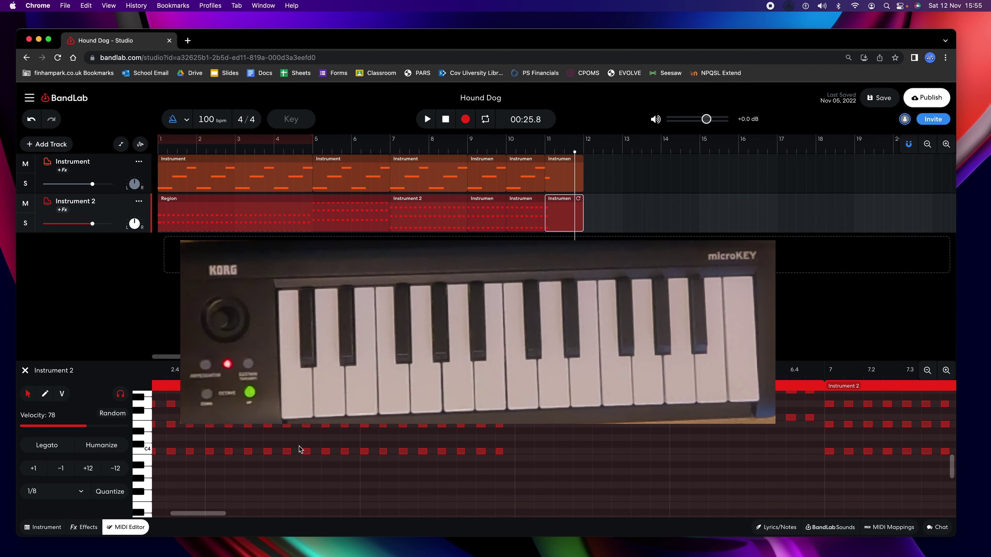
scroll(301, 449, "left", 5)
scroll(300, 449, "up", 3)
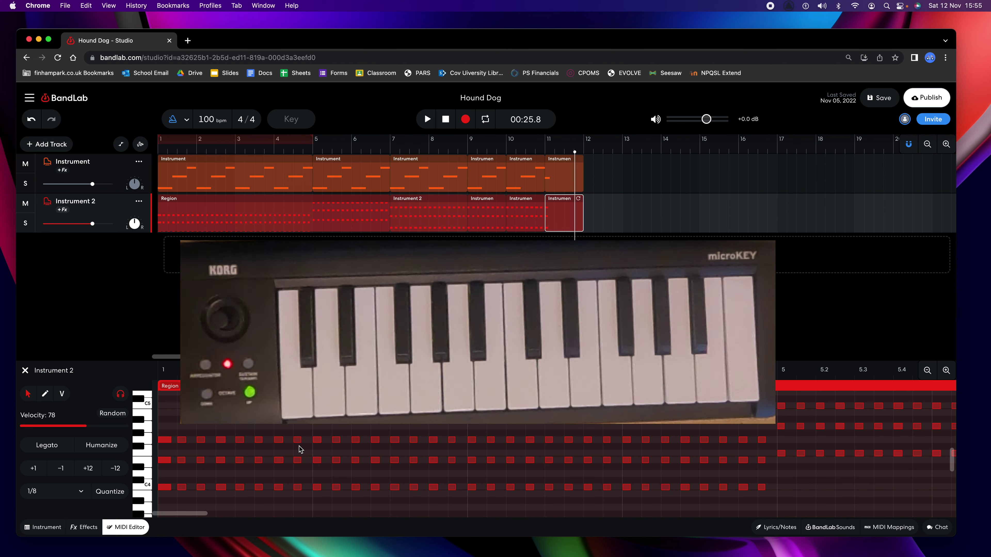
scroll(301, 449, "down", 2)
scroll(300, 449, "up", 1)
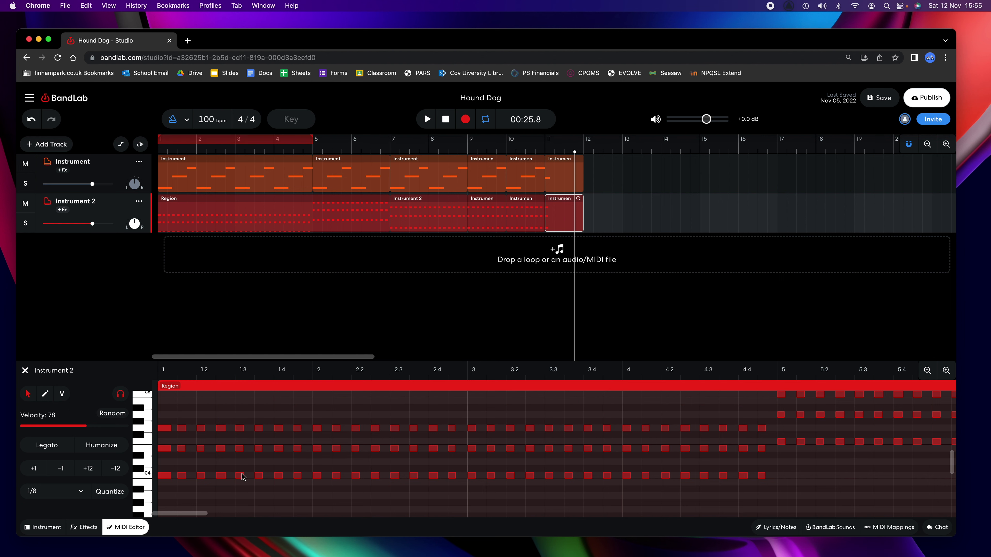
- Select the three notes of bar 1's first chord and set their velocity to 127
left_click(209, 495)
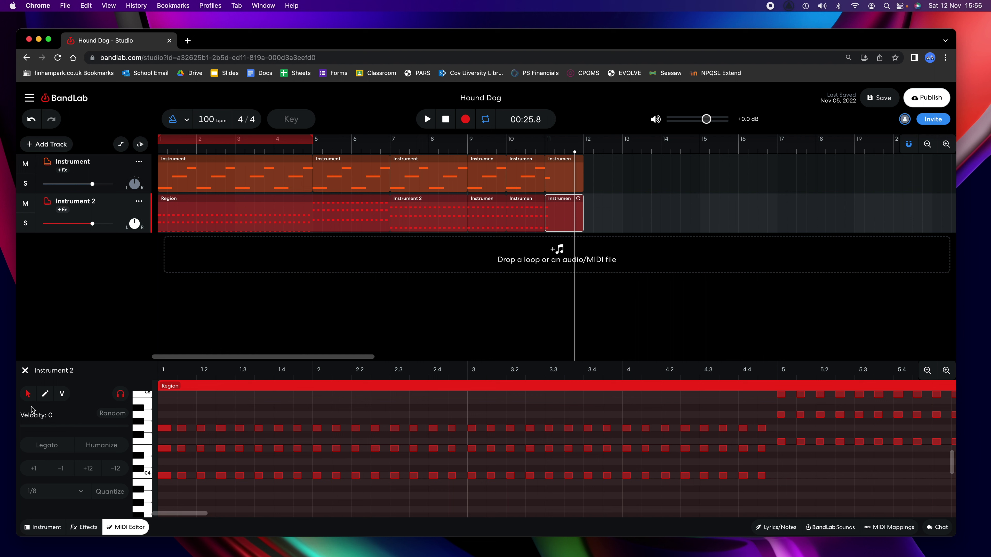
left_click(164, 476)
left_click_drag(169, 489, 167, 419)
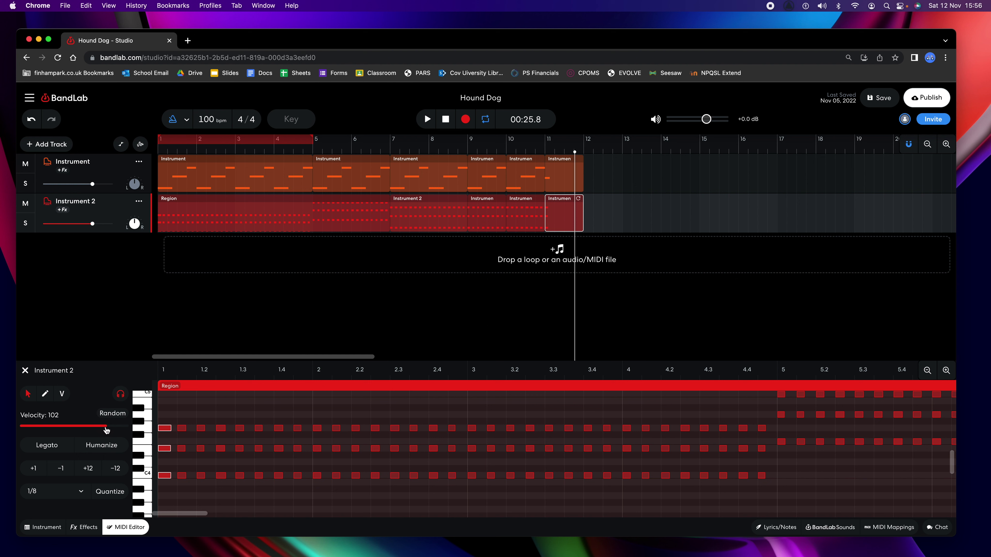
left_click_drag(106, 429, 134, 435)
left_click(134, 435)
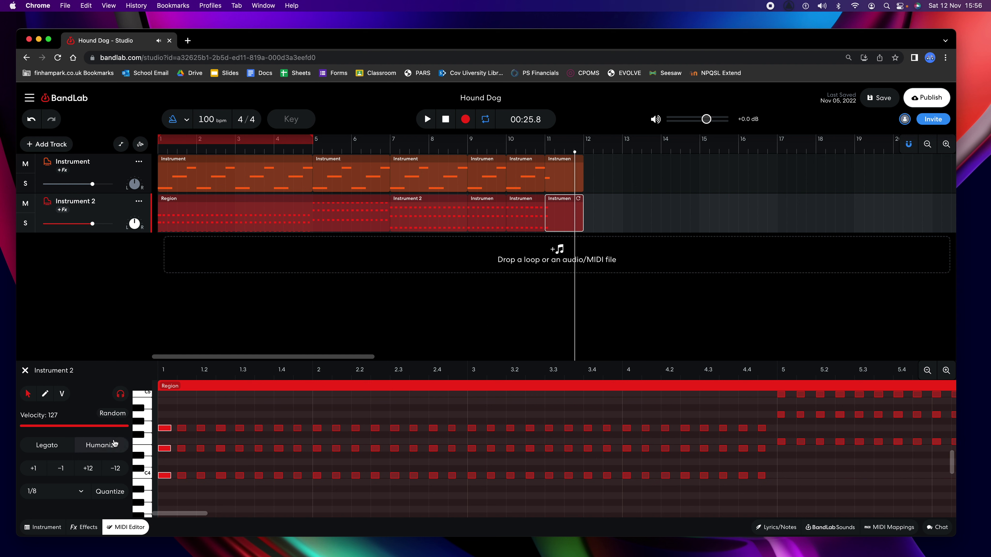
left_click(159, 210)
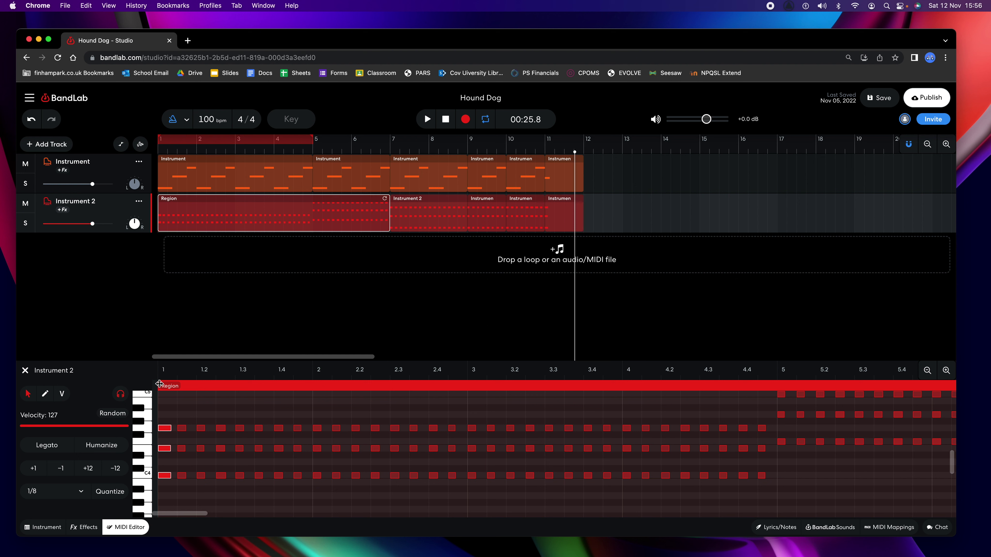
left_click(160, 151)
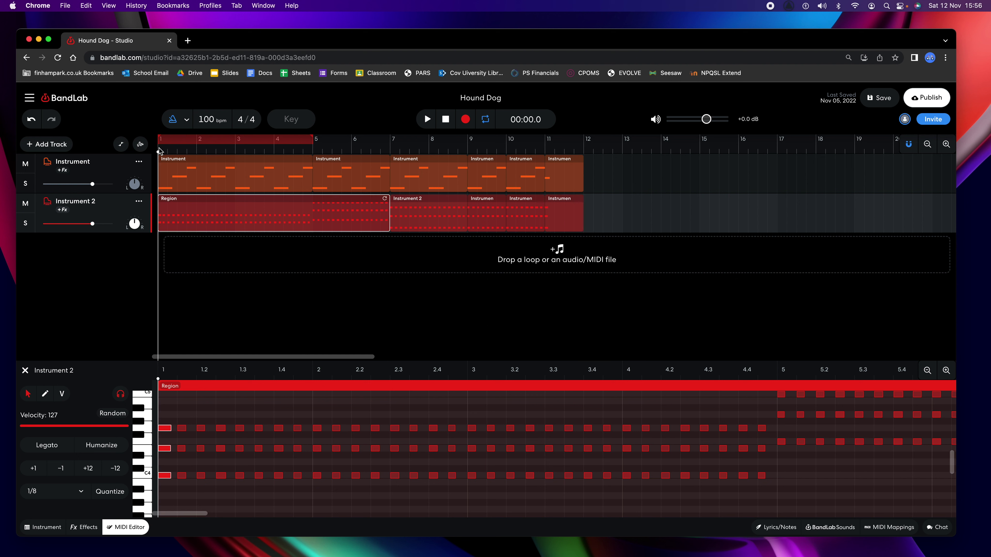
key("space")
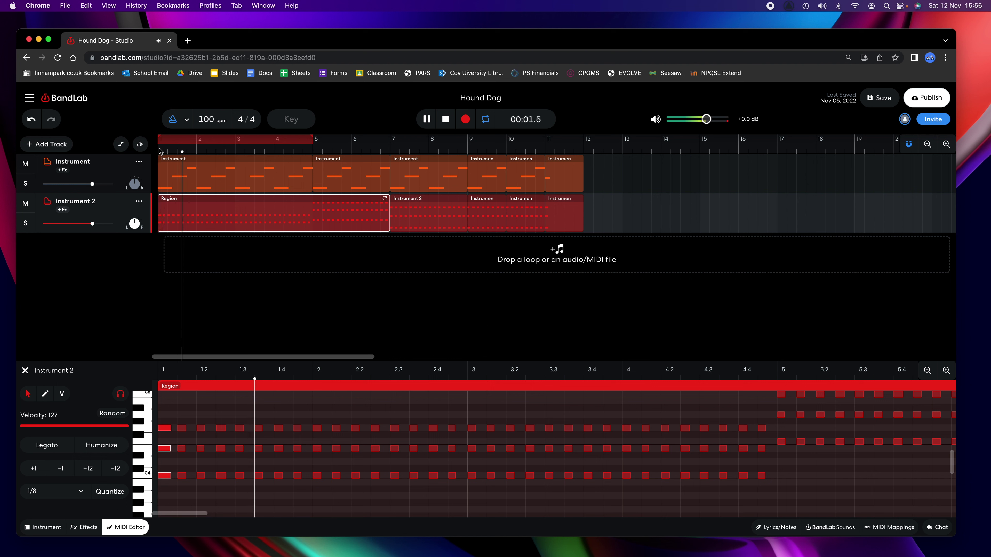
key("space")
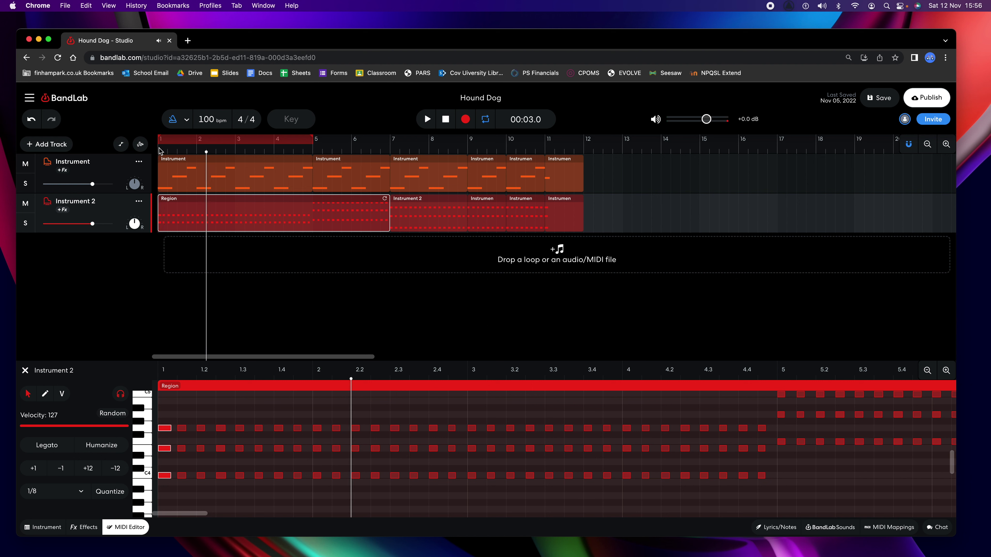
key("Return")
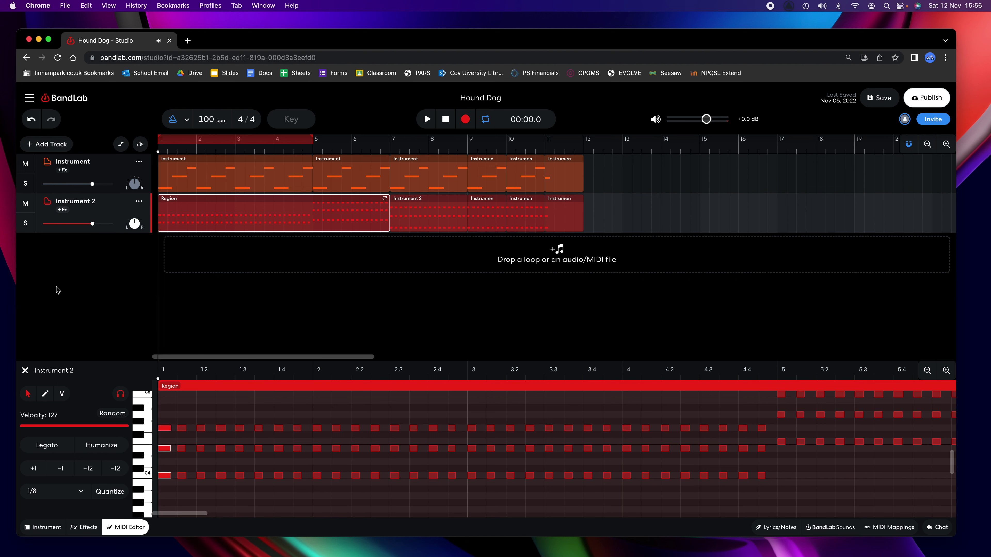
key("space")
key("space")
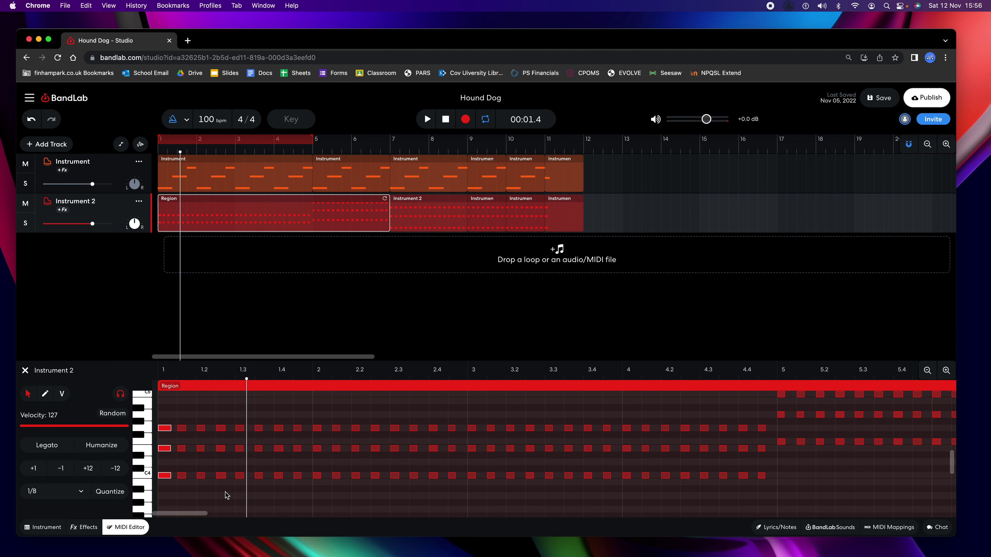
left_click_drag(227, 496, 218, 416)
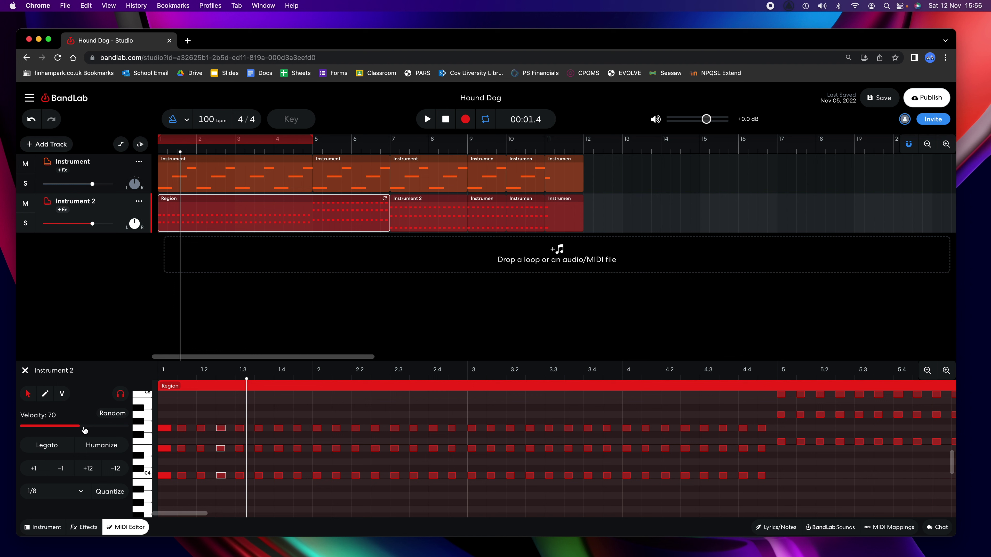
- Set bar 1's 4th and 7th chords to velocity 123 and play bar 1 to check
left_click_drag(79, 428, 125, 429)
left_click(278, 493)
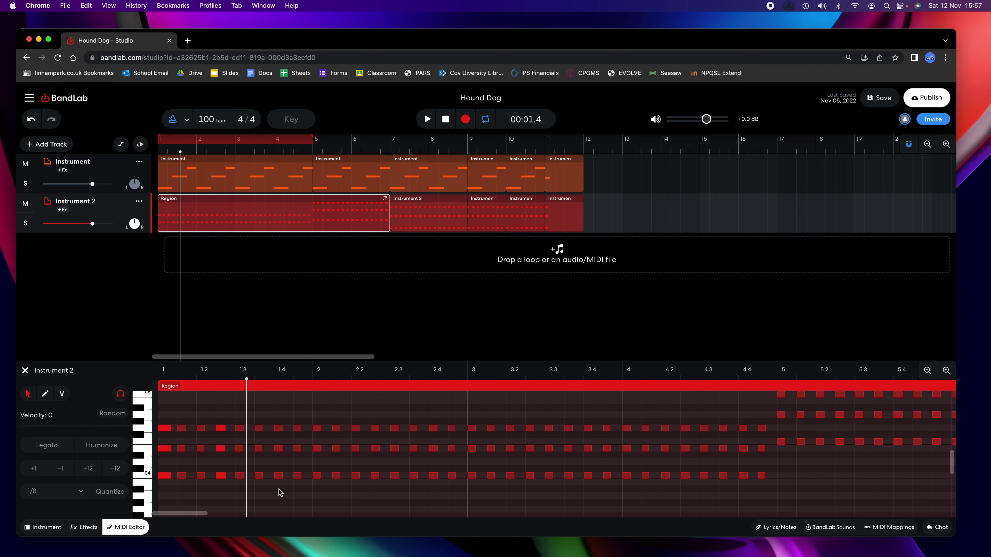
left_click_drag(280, 491, 276, 422)
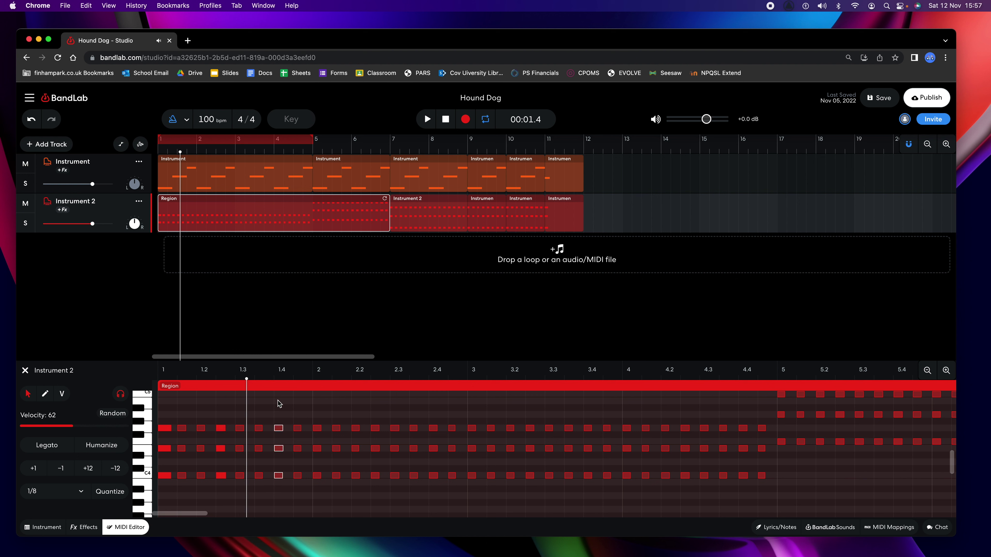
left_click_drag(72, 429, 125, 428)
left_click(160, 153)
key("space")
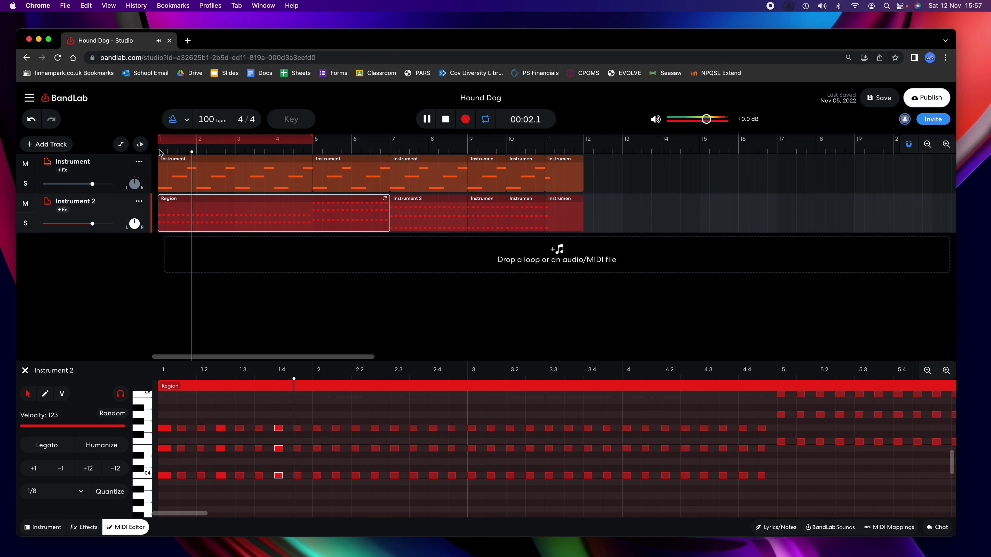
key("space")
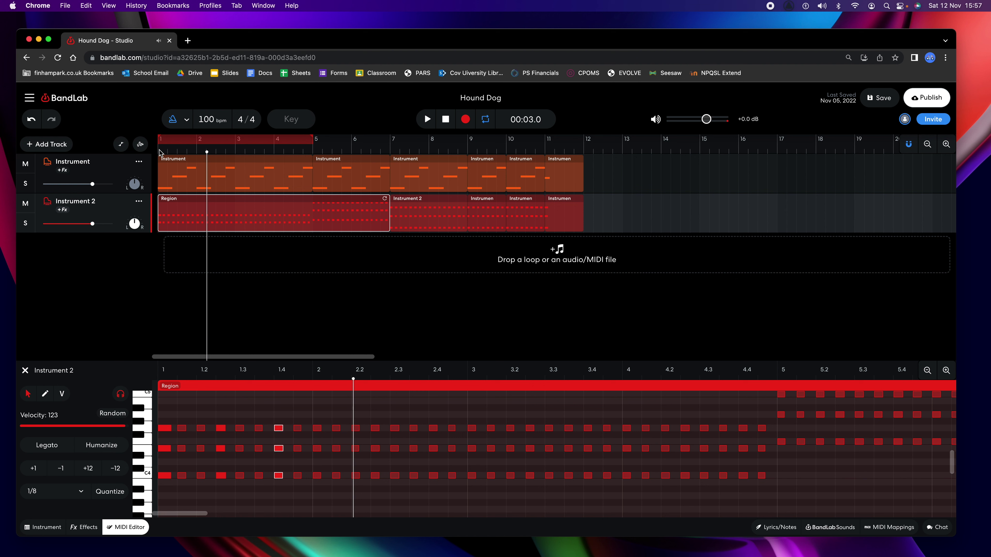
- Raise bar 2's 1st, 4th and 7th chords to velocity 123 and replay from bar 1
left_click_drag(317, 493, 319, 412)
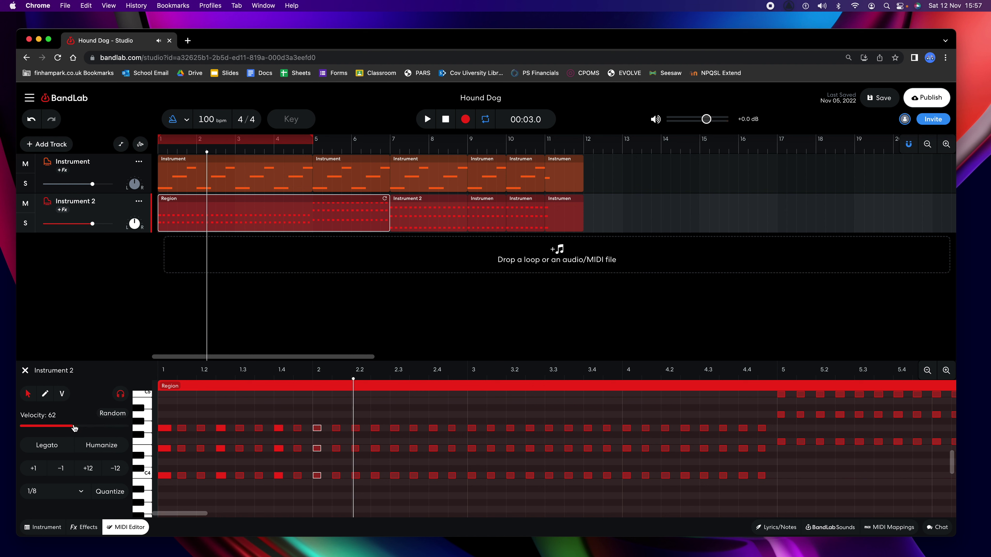
left_click(383, 493)
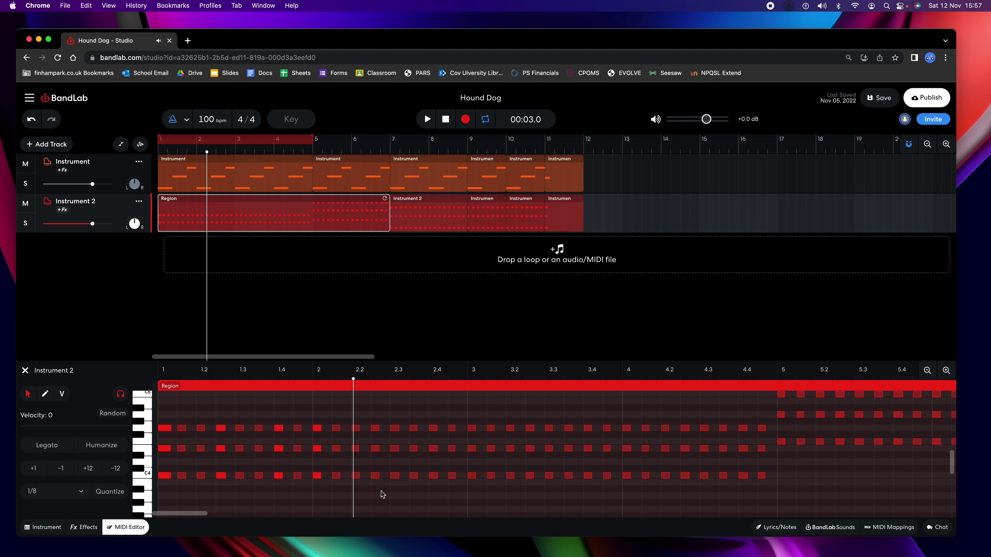
left_click_drag(382, 493, 371, 420)
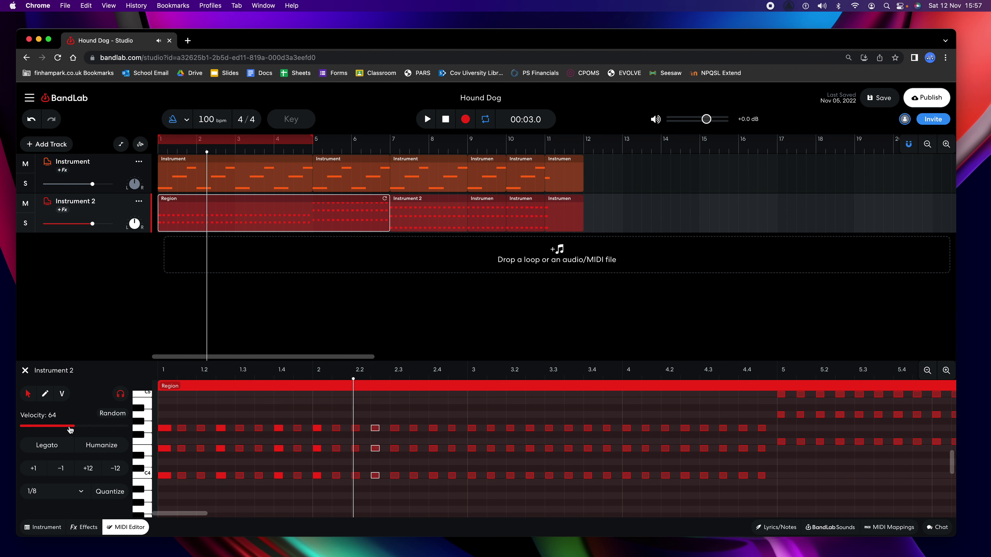
left_click_drag(71, 429, 158, 425)
left_click_drag(438, 490, 431, 417)
left_click_drag(74, 429, 170, 428)
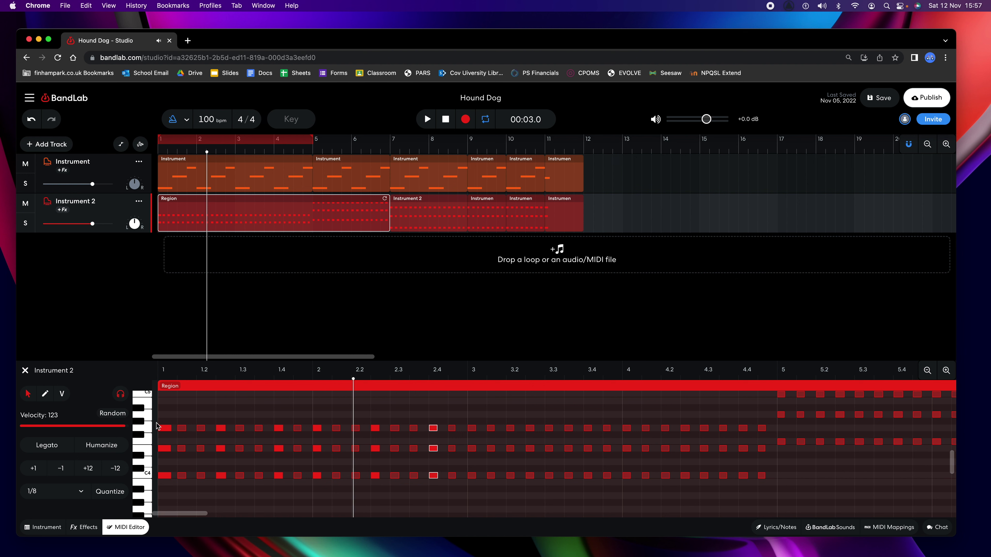
left_click(166, 415)
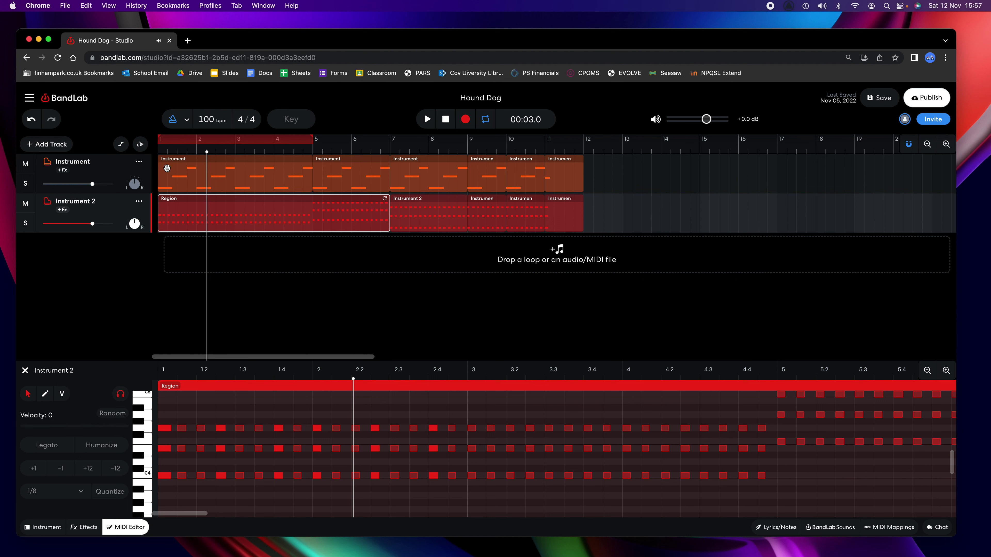
left_click(160, 152)
key("space")
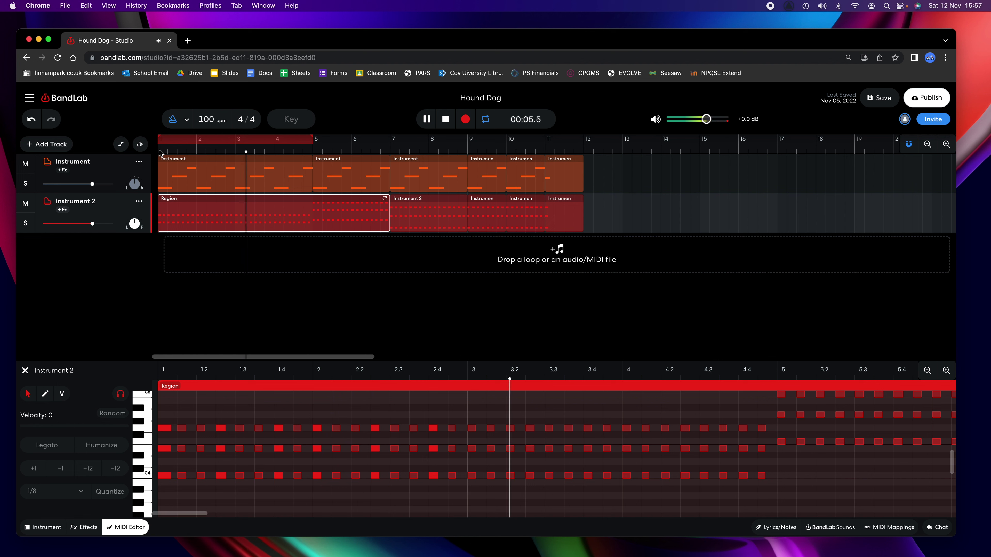
- Accent bar 3's chords: the 1st at velocity 112, the 4th and 7th at 123
key("space")
left_click_drag(475, 488, 469, 411)
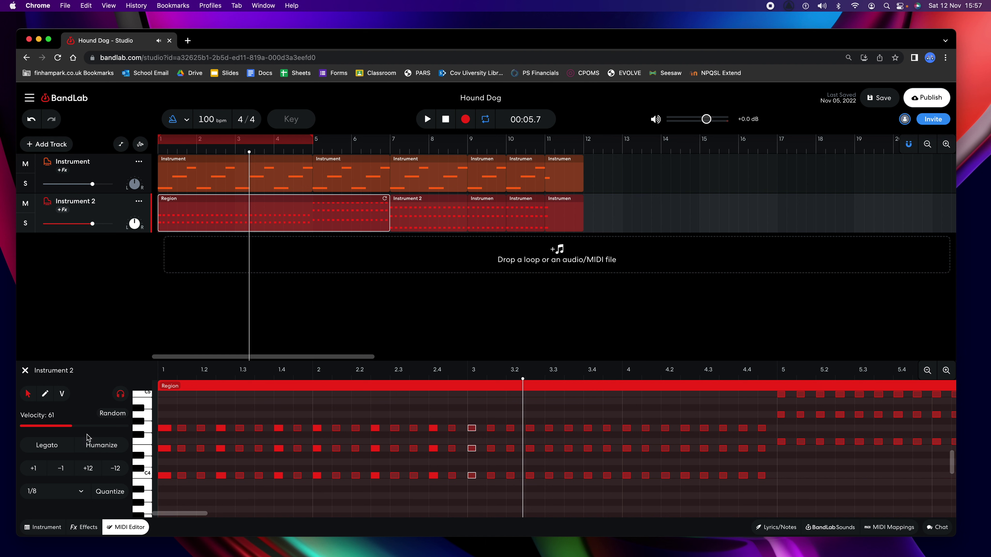
left_click_drag(70, 426, 125, 428)
left_click_drag(532, 489, 525, 423)
left_click_drag(78, 430, 125, 429)
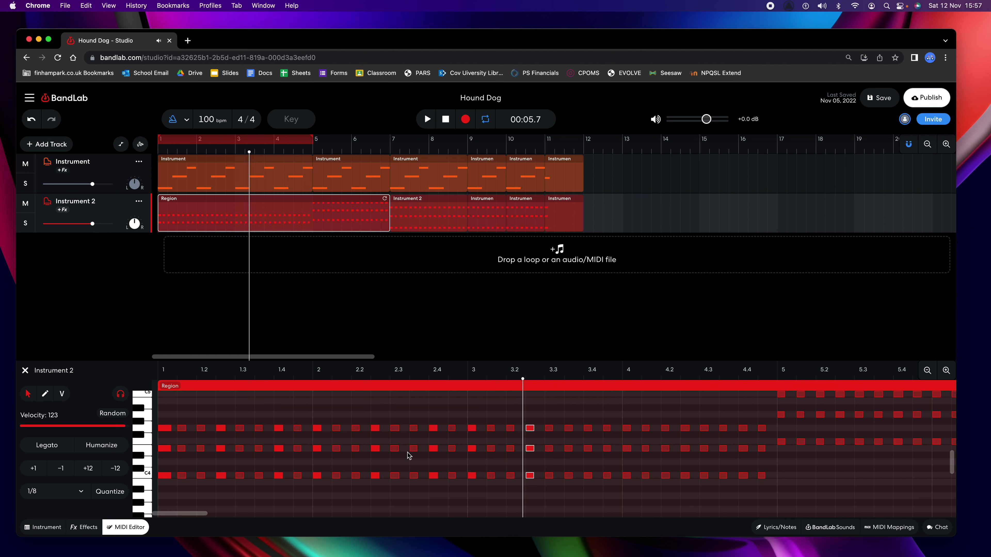
left_click_drag(594, 489, 586, 416)
left_click_drag(73, 429, 125, 429)
- Select bar 4's 1st, 4th and 7th chords and raise their velocity to 119
left_click(627, 476)
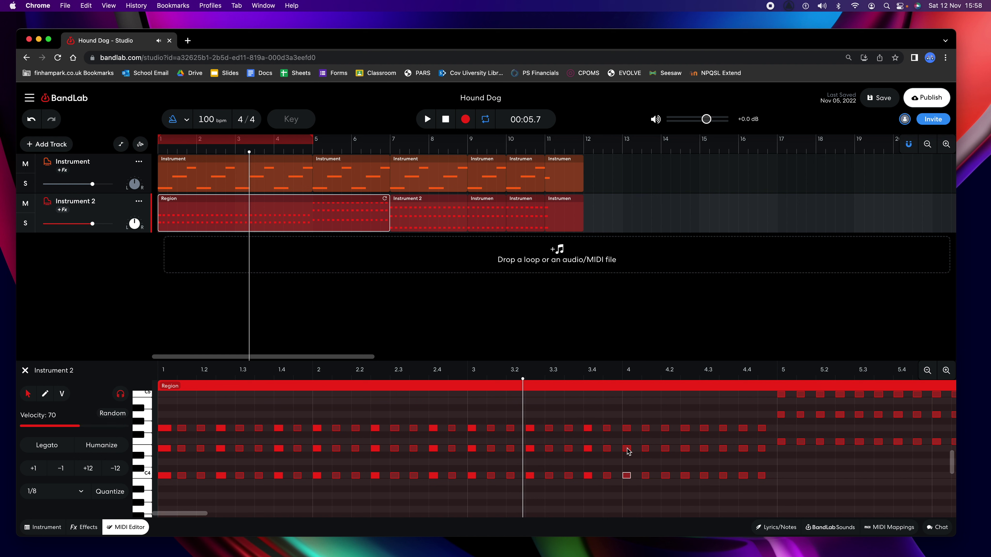
left_click(627, 449)
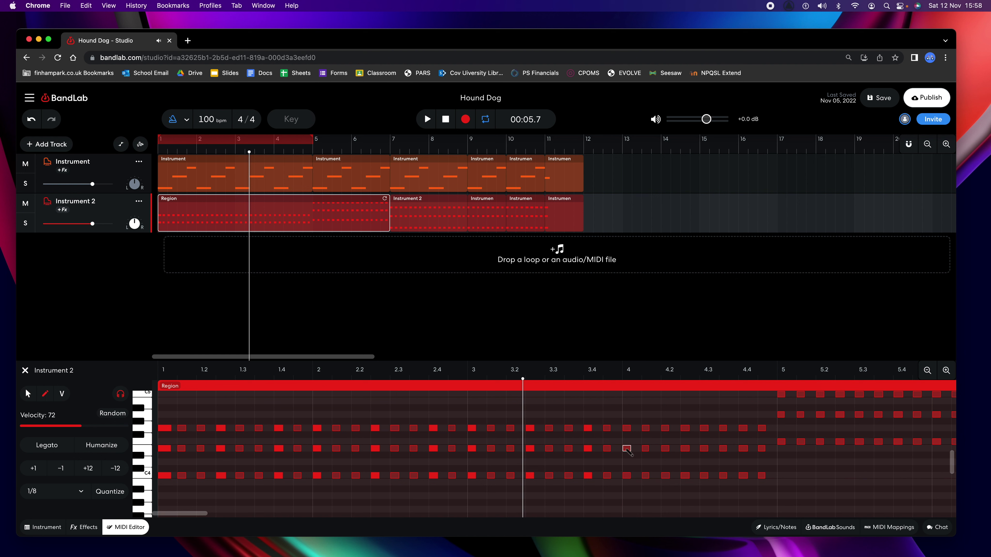
left_click(627, 476)
left_click(626, 448, "shift")
left_click(685, 476, "shift")
left_click(685, 449, "shift")
left_click(685, 428, "shift")
left_click(743, 428, "shift")
left_click(743, 448, "shift")
left_click(743, 476, "shift")
left_click_drag(72, 429, 124, 429)
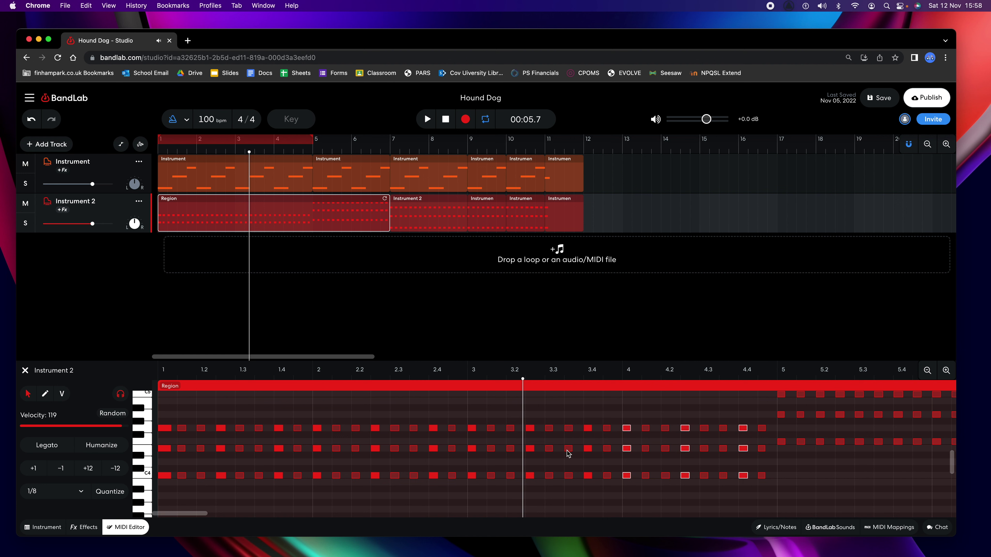
scroll(570, 454, "right", 3)
- Select the accent chords in bars 5 and 6 and raise their velocity to 115
scroll(568, 454, "right", 5)
scroll(568, 454, "up", 3)
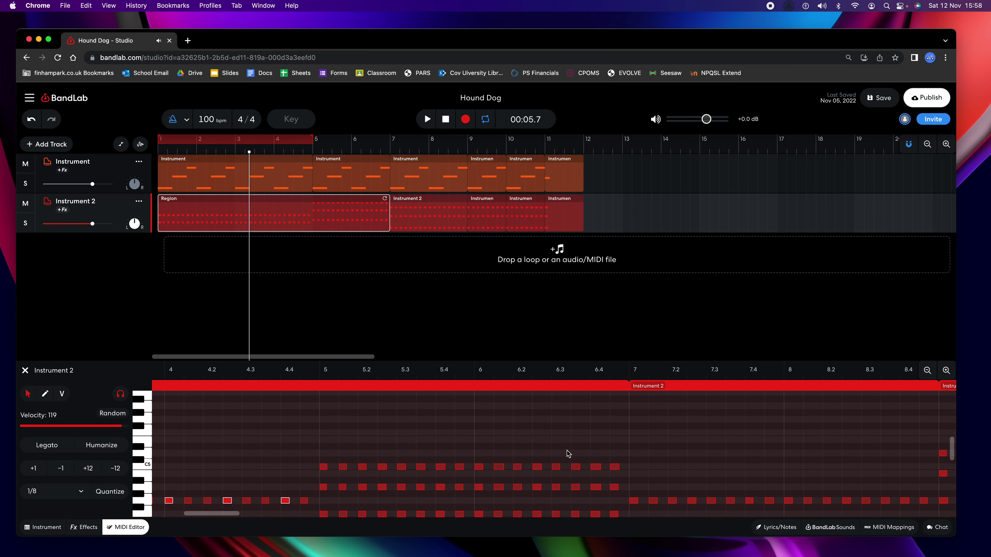
scroll(566, 450, "down", 1)
left_click(352, 478)
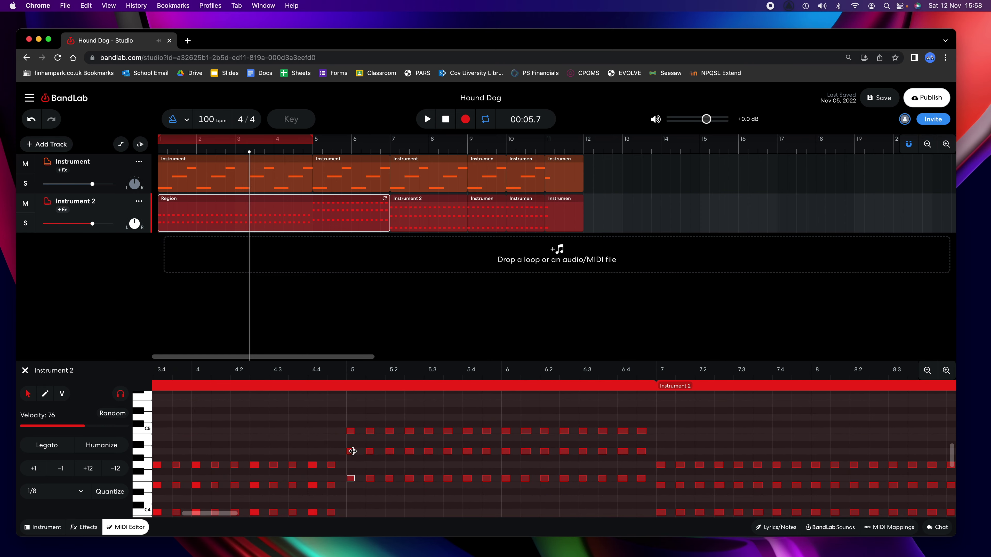
left_click(351, 452, "shift")
left_click(351, 431, "shift")
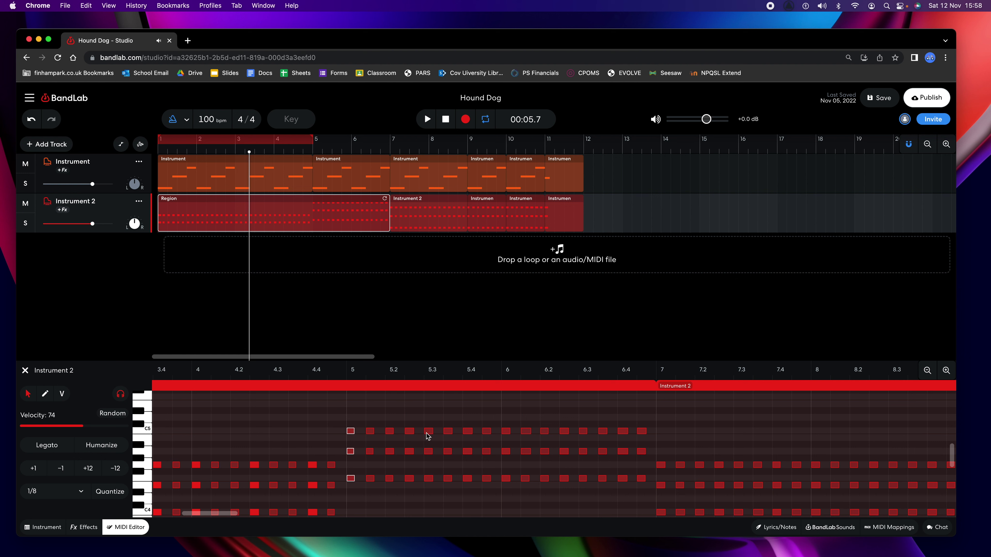
left_click(409, 431, "shift")
left_click(410, 452, "shift")
left_click(410, 478, "shift")
left_click(467, 431, "shift")
left_click(468, 452, "shift")
left_click(468, 478, "shift")
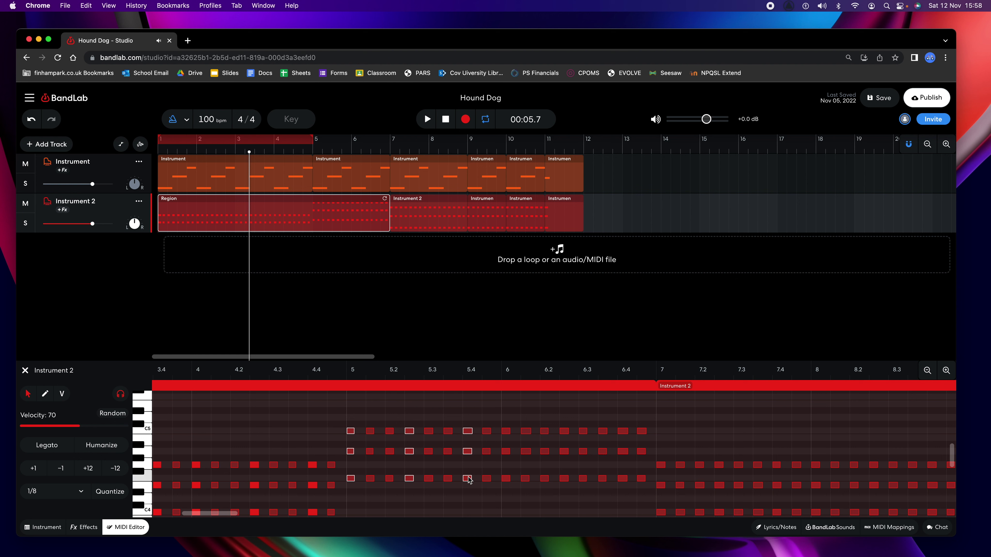
left_click(506, 451, "shift")
left_click(507, 431, "shift")
left_click(564, 451, "shift")
left_click(564, 478, "shift")
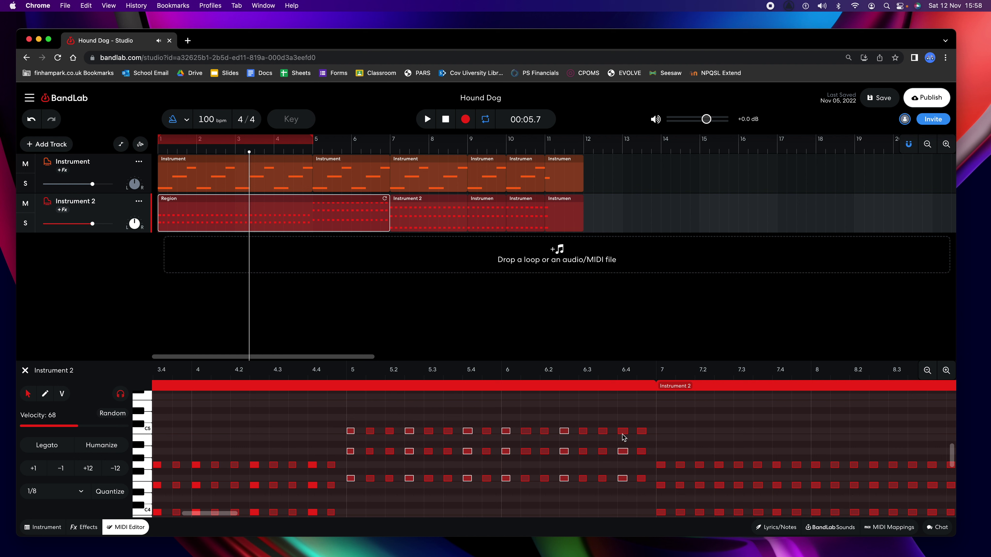
left_click_drag(75, 429, 118, 428)
- Select the 1st, 4th and 7th chords in bars 7 and 8 and raise their velocity to 117
scroll(556, 439, "right", 10)
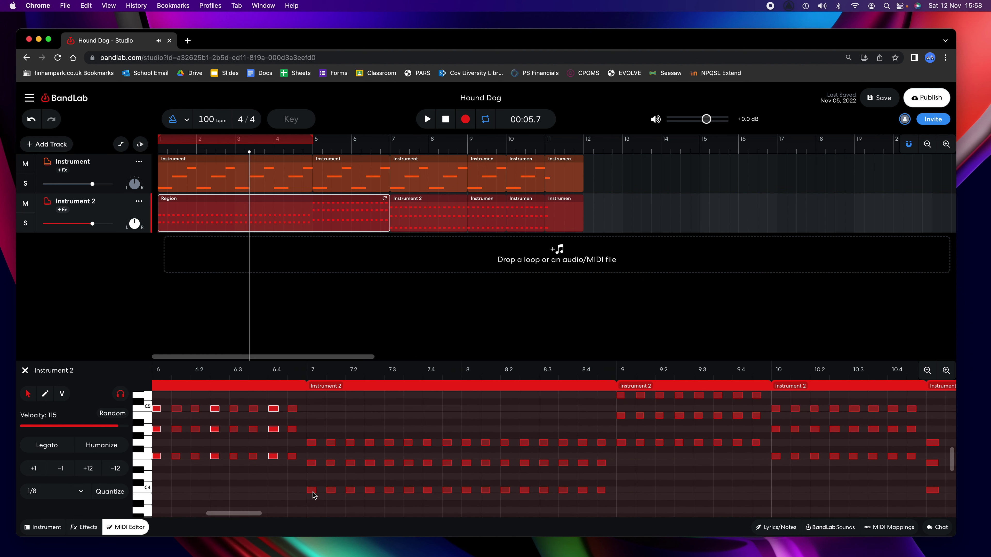
left_click(312, 491)
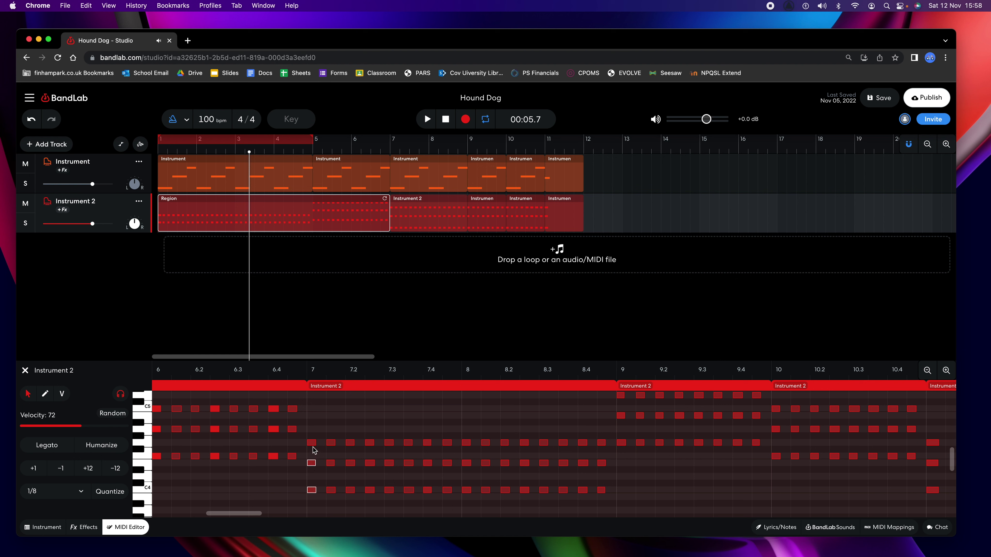
left_click(325, 449)
left_click(311, 442)
left_click(311, 463, "shift")
left_click(312, 491, "shift")
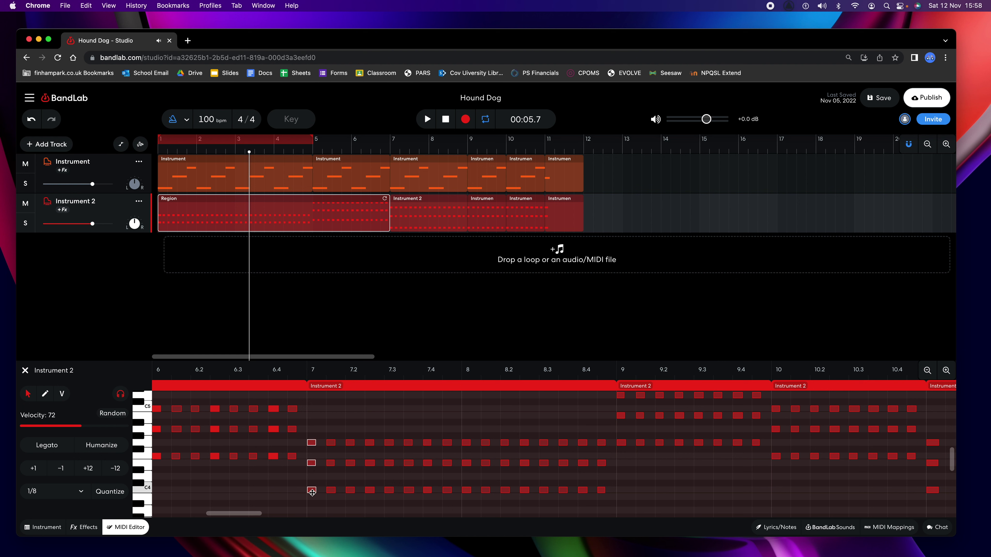
left_click(371, 443, "shift")
left_click(371, 490, "shift")
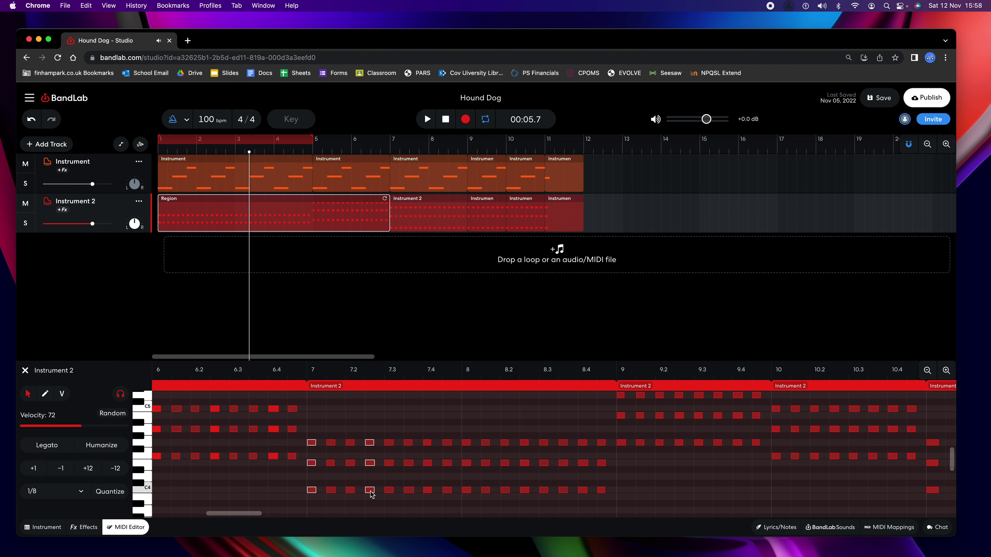
left_click(427, 491, "shift")
left_click(467, 491, "shift")
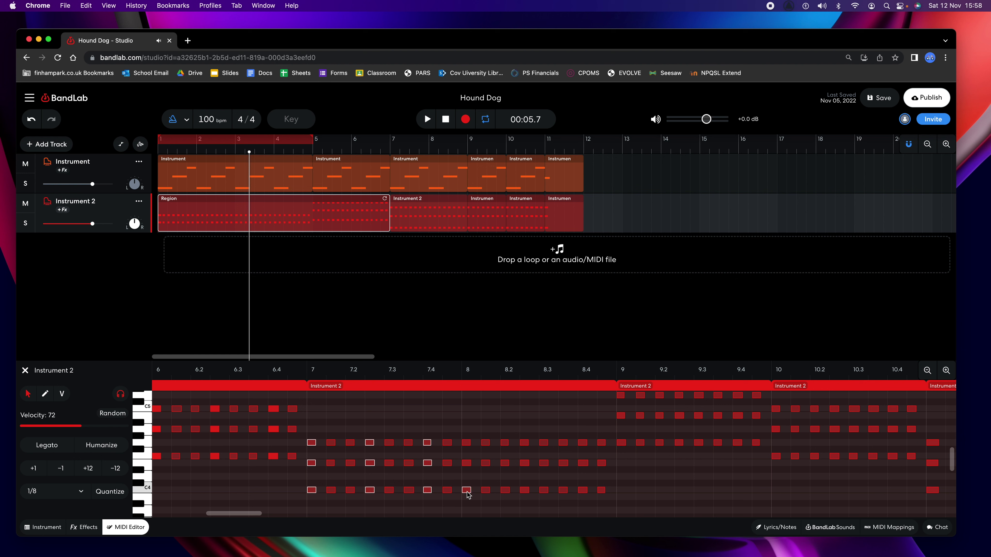
left_click(466, 463, "shift")
left_click(467, 443, "shift")
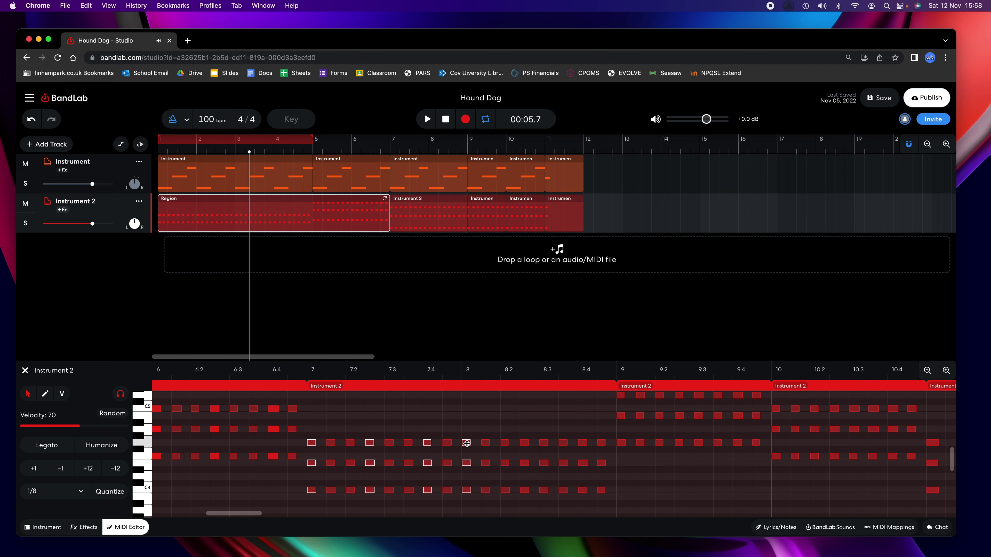
left_click(526, 443, "shift")
left_click(524, 463, "shift")
left_click(524, 491, "shift")
left_click(583, 463, "shift")
left_click(583, 443, "shift")
left_click_drag(78, 426, 120, 427)
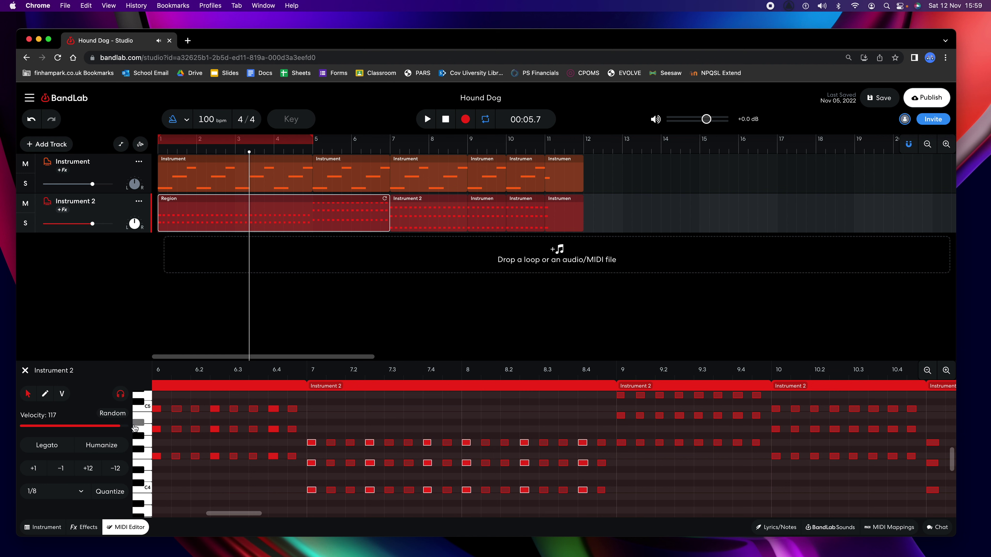
- Select the notes of bar 9's first chord and another bar 9 chord, then clear the selection
scroll(400, 444, "right", 10)
scroll(400, 444, "up", 3)
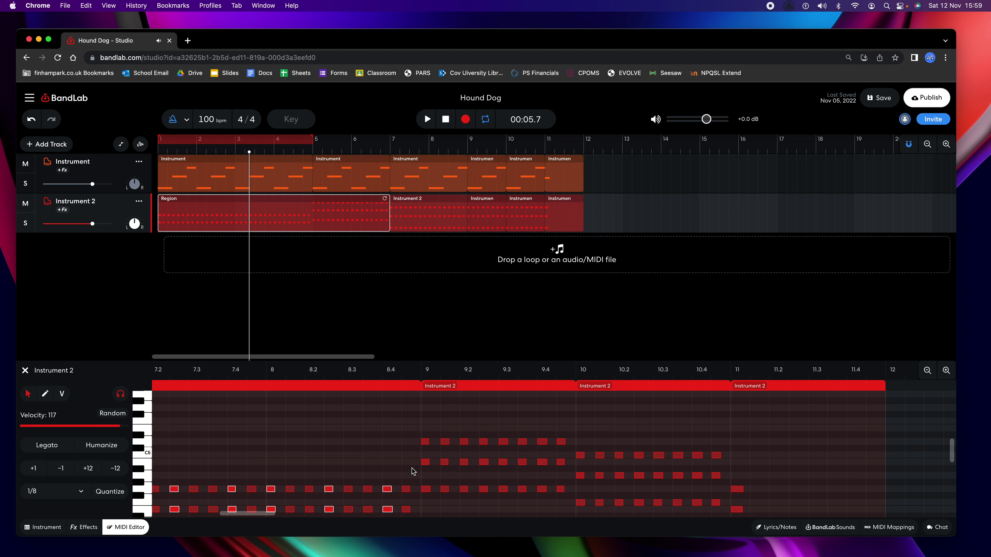
left_click(426, 489)
left_click(424, 463, "shift")
left_click(425, 442, "shift")
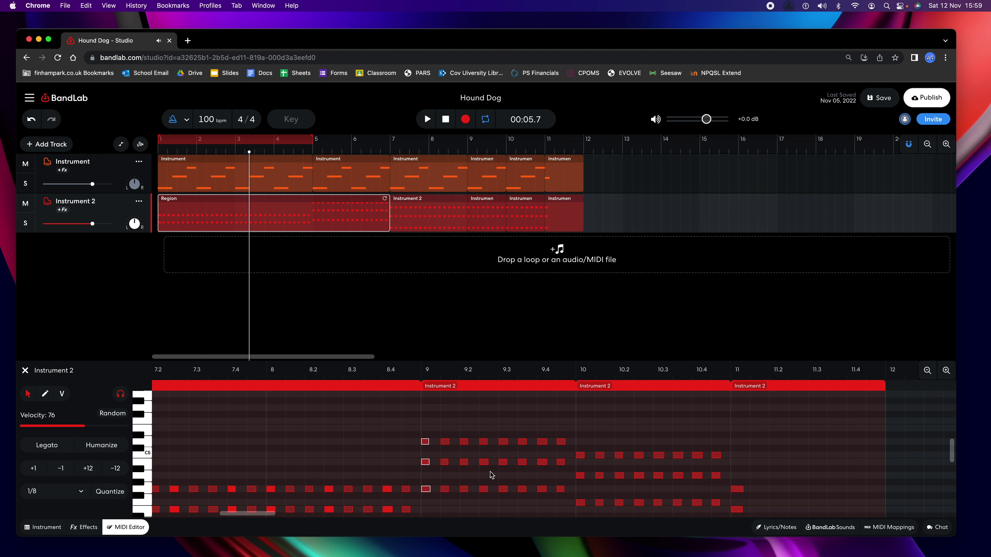
left_click(484, 490, "shift")
left_click(484, 462, "shift")
left_click(484, 442, "shift")
left_click(544, 467)
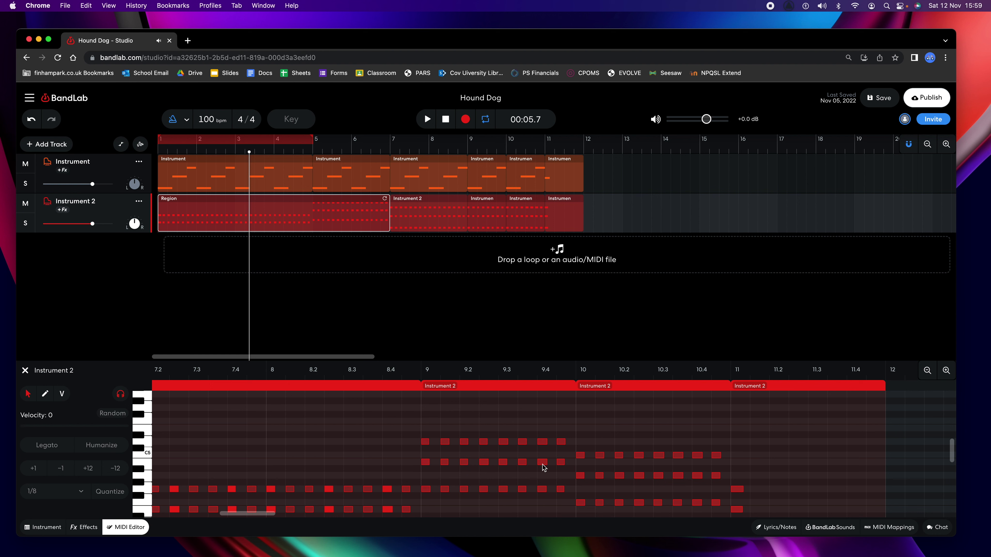
- Shift-select the notes of bar 9's 1st, 4th and 7th chords
left_click(427, 443)
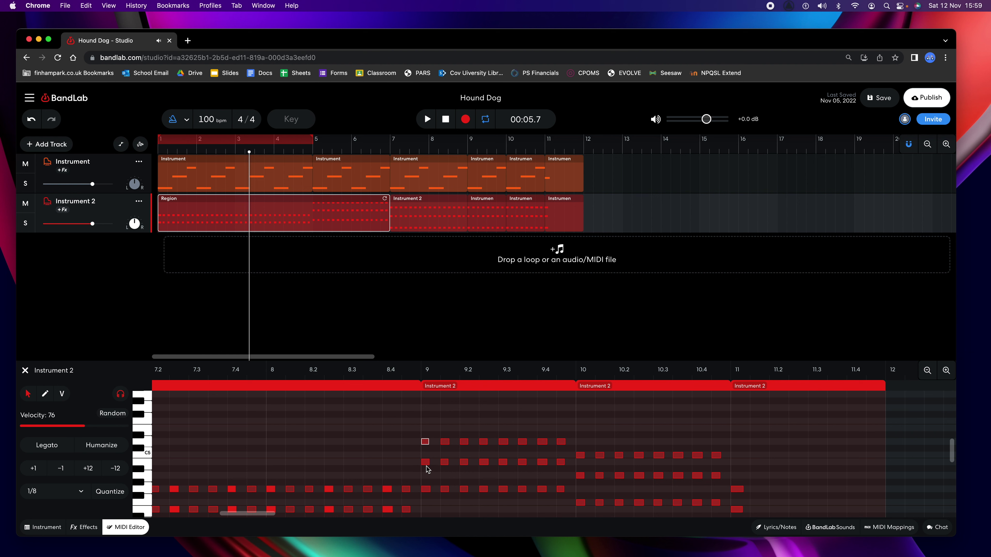
left_click(425, 462, "shift")
left_click(426, 489, "shift")
left_click(484, 462, "shift")
left_click(542, 443, "shift")
left_click(543, 462, "shift")
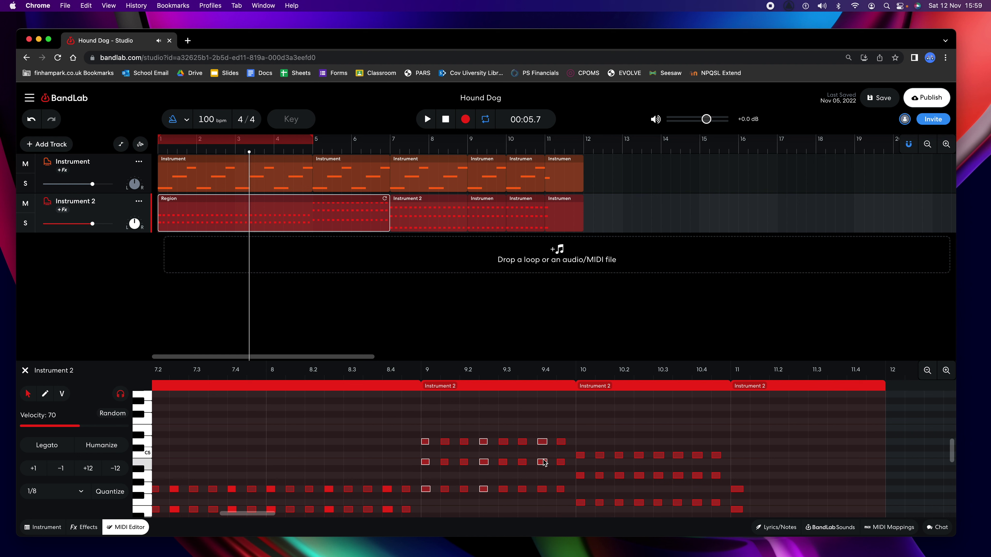
left_click(543, 490, "shift")
- Add bar 10's 1st, 4th and 7th chords and bar 11's chord to the selection
left_click(583, 477, "shift")
left_click(582, 457, "shift")
left_click(638, 457, "shift")
left_click(640, 477, "shift")
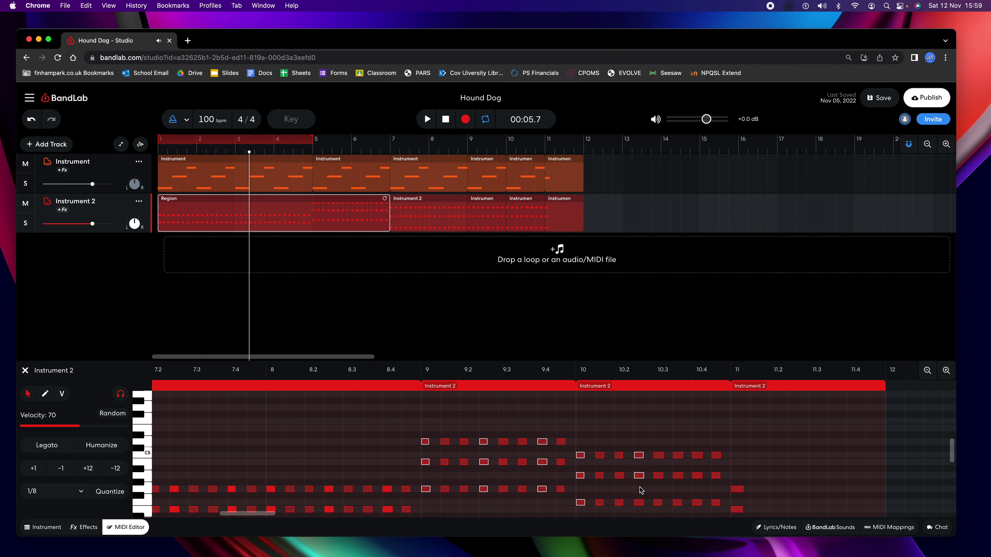
left_click(695, 505, "shift")
left_click(698, 476, "shift")
left_click(697, 458, "shift")
scroll(698, 462, "right", 4)
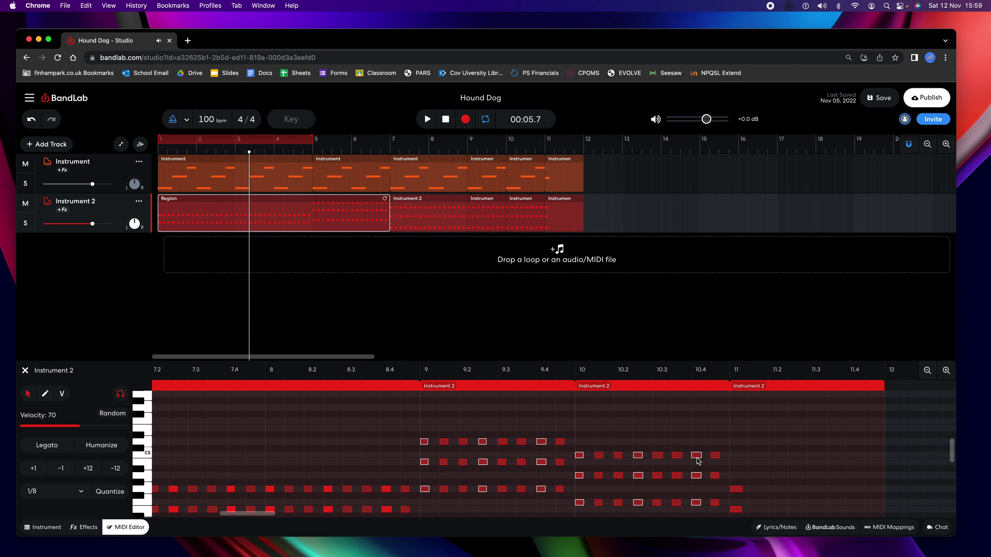
scroll(699, 461, "down", 5)
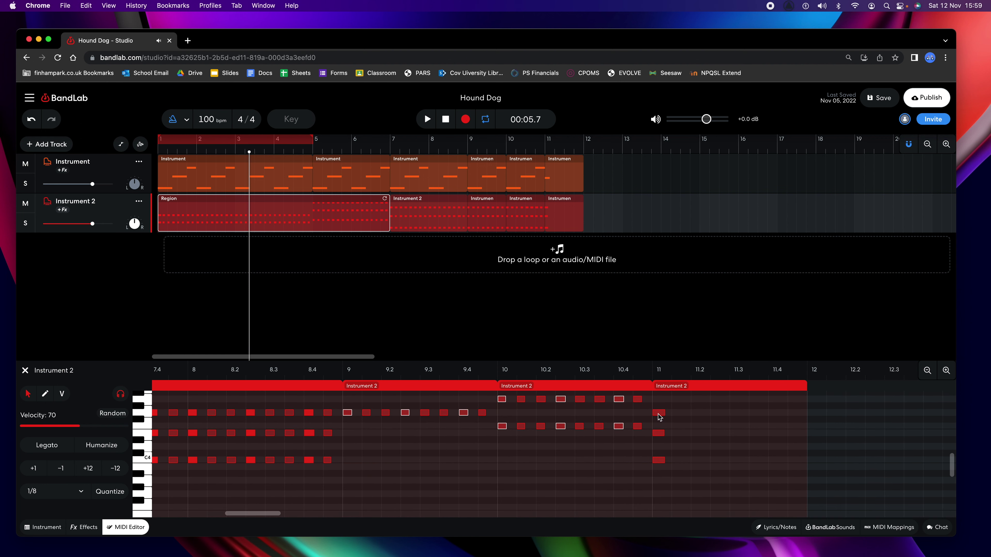
left_click(658, 413, "shift")
left_click(659, 435, "shift")
left_click(659, 459, "shift")
- Set the selected notes' velocity to 110 and return the playhead to the song start
left_click_drag(80, 430, 114, 429)
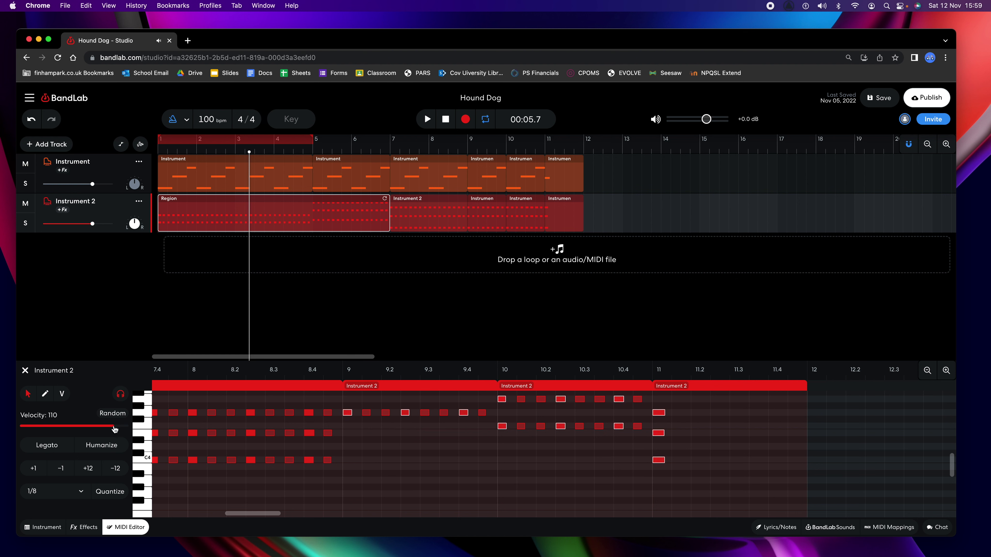
left_click_drag(114, 430, 115, 429)
scroll(417, 464, "up", 5)
scroll(418, 463, "left", 2)
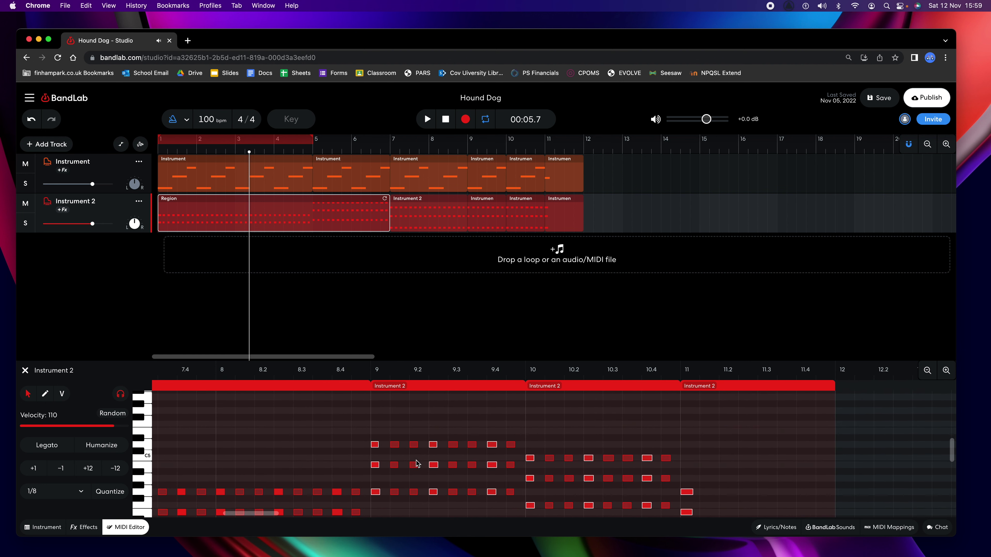
left_click(159, 154)
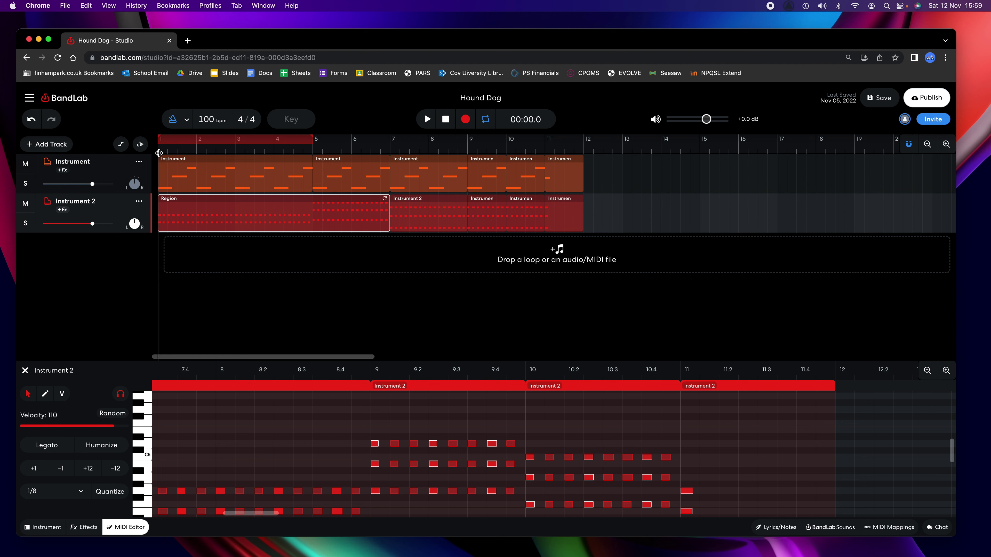
- Play the song from the start with master volume at -4.8 dB, pausing once, then stop
key("space")
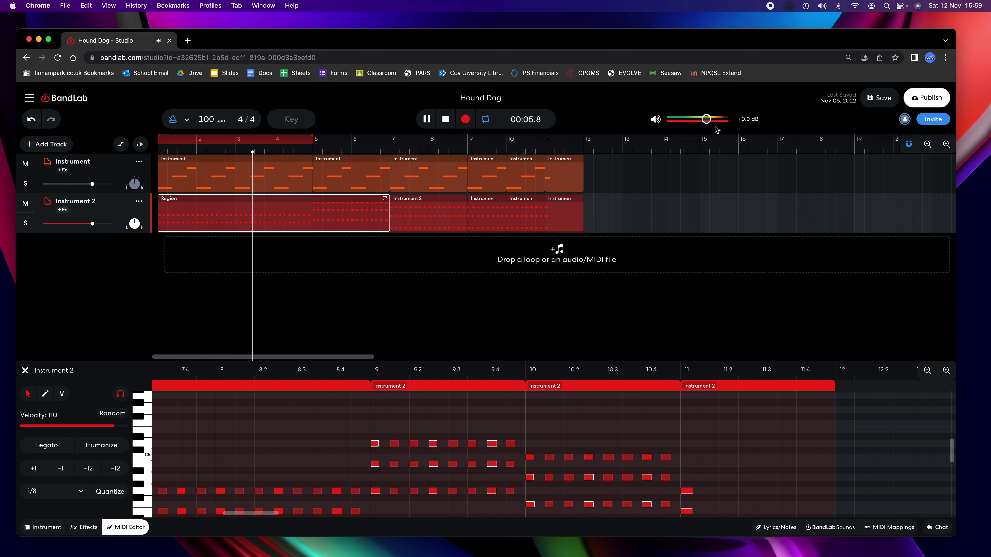
left_click_drag(706, 119, 698, 121)
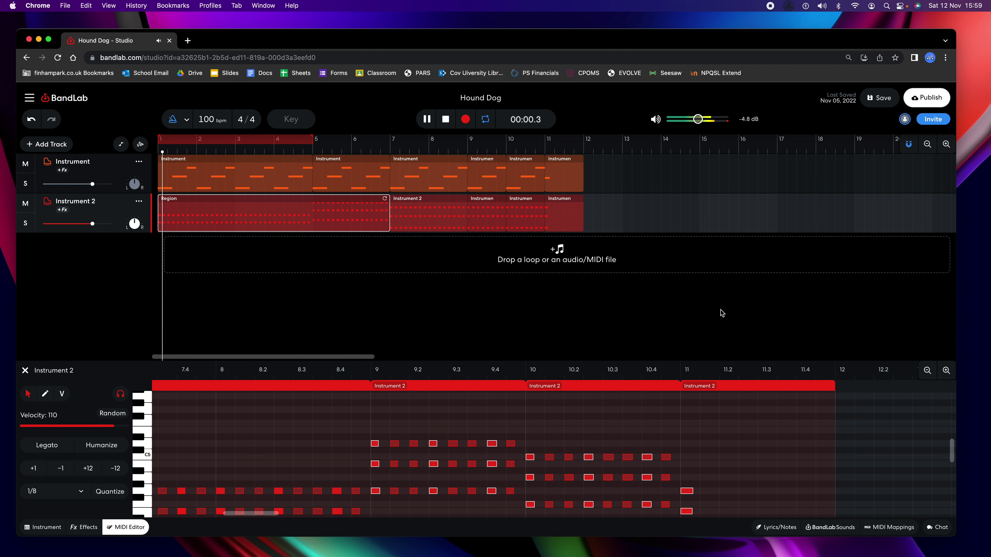
key("space")
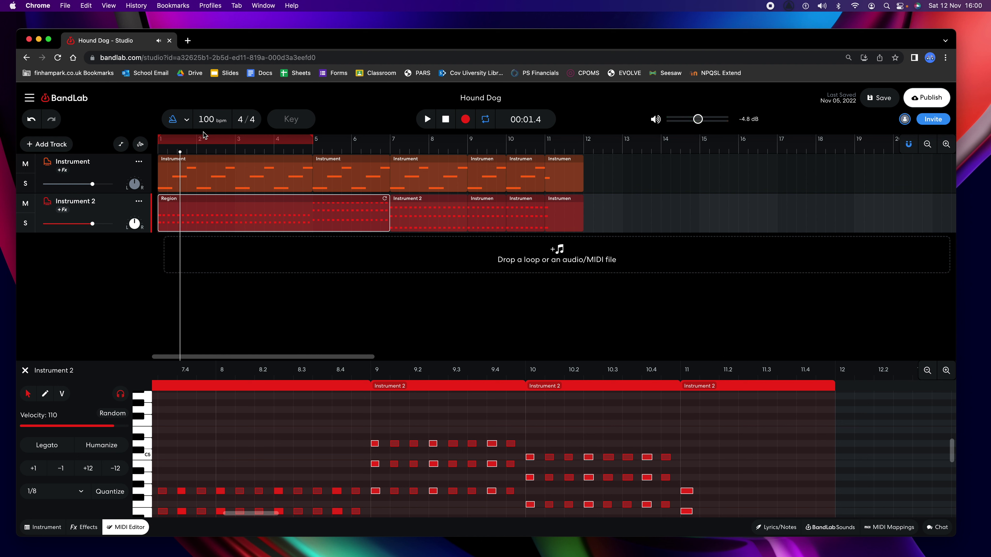
key("space")
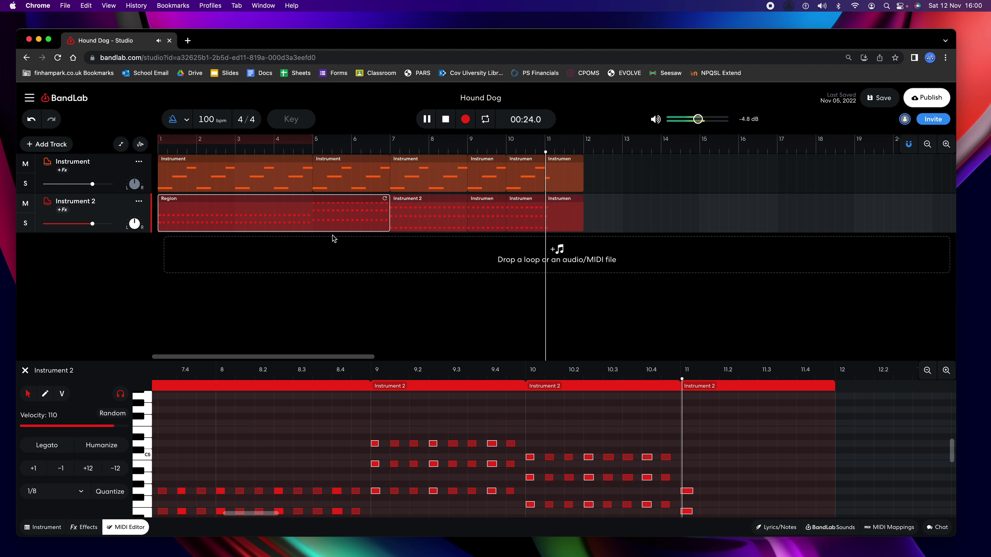
key("space")
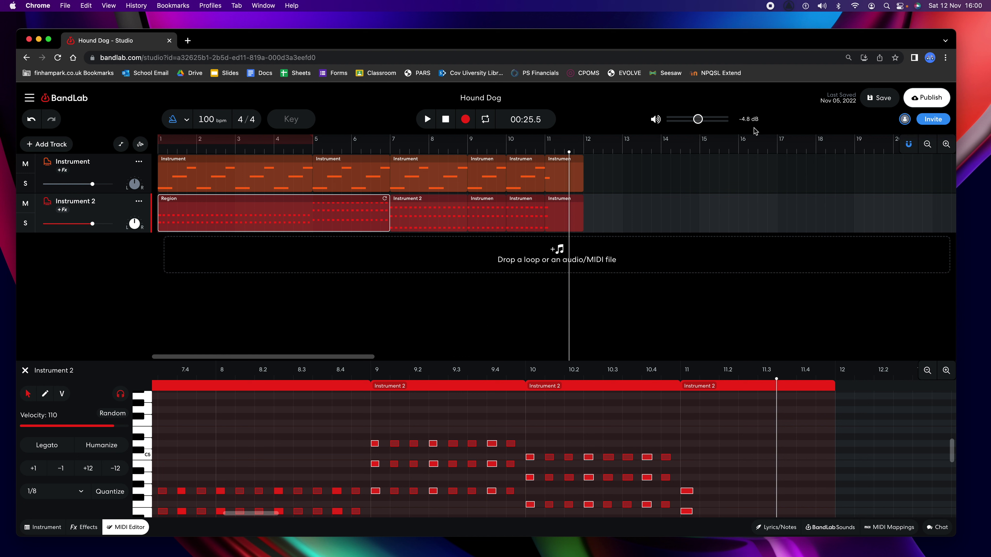
- Save the Hound Dog project
left_click(880, 102)
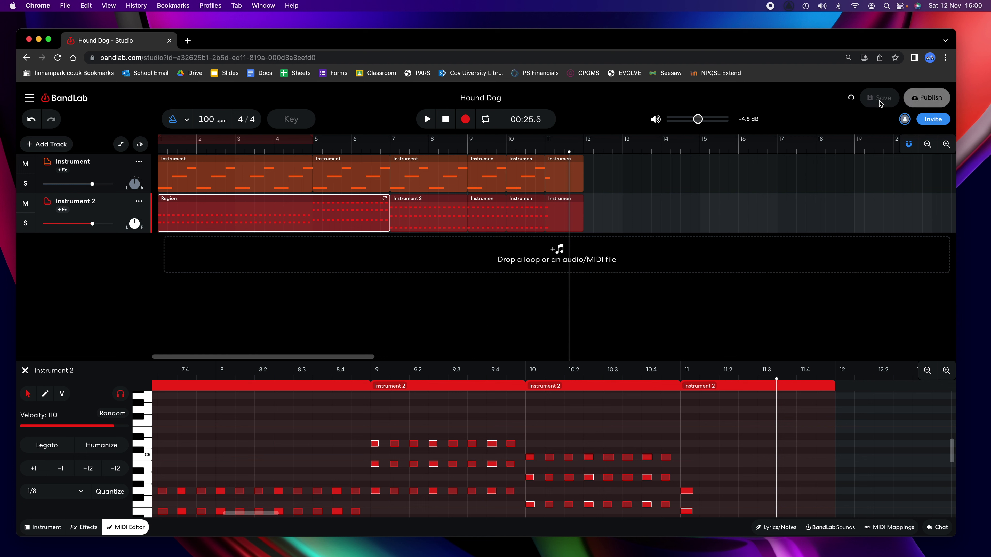